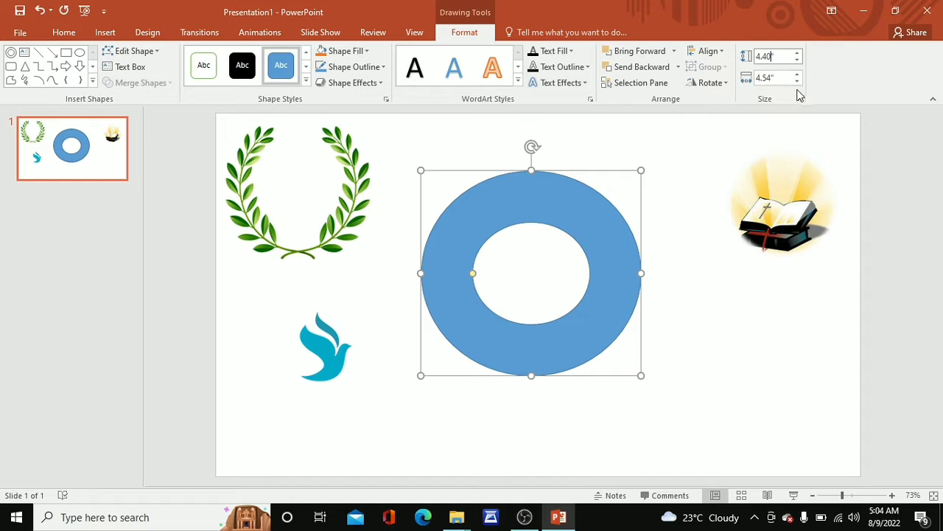
Step: Set the donut shape's width to 4.40 inches to match its height, making it a perfect circle
{"action": "left_click", "coordinate": [771, 78]}
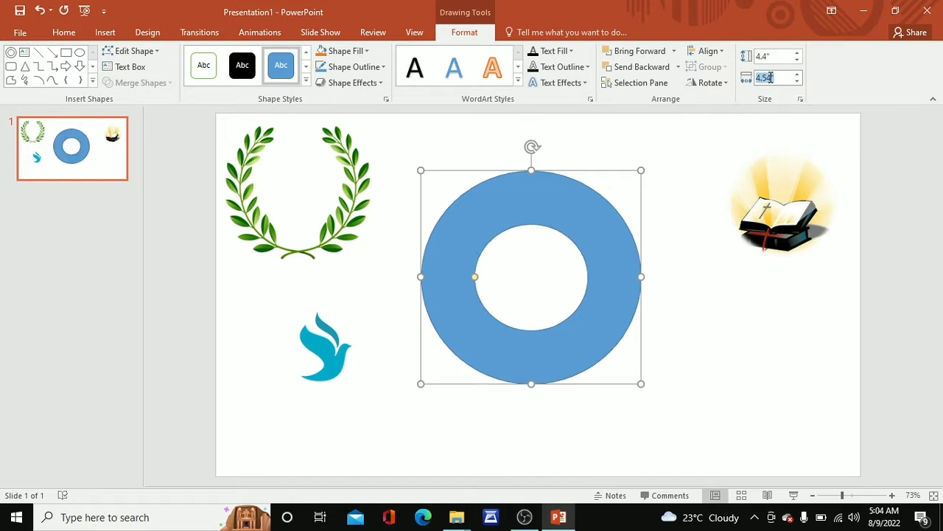
{"action": "left_click", "coordinate": [770, 77]}
{"action": "type", "text": "4.40"}
{"action": "left_click", "coordinate": [719, 194]}
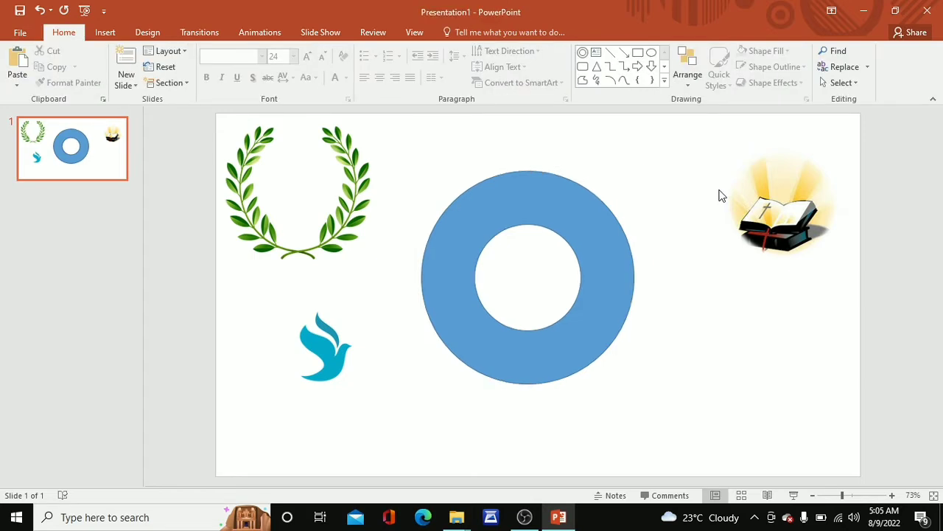
Step: Enlarge the donut's inner hole so that the shape becomes a narrow circular band
{"action": "double_click", "coordinate": [578, 225]}
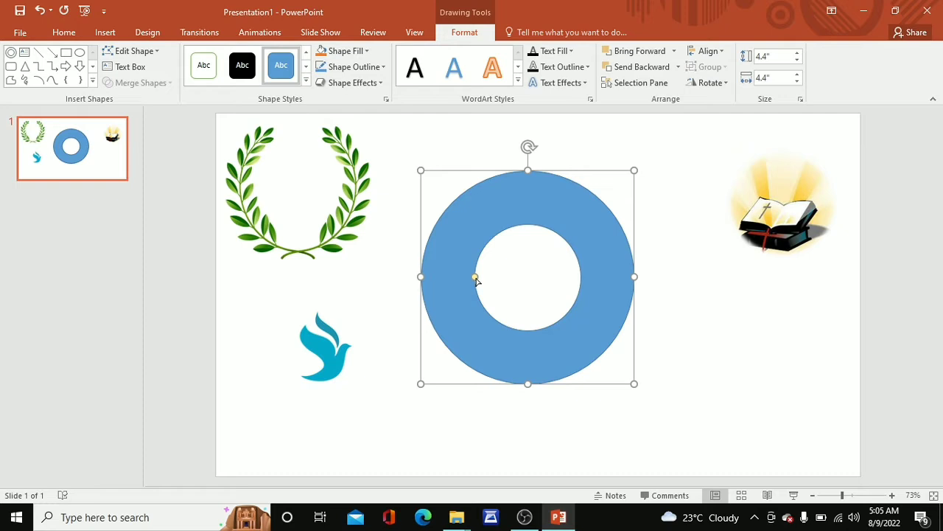
{"action": "left_click_drag", "start_coordinate": [475, 278], "coordinate": [477, 281]}
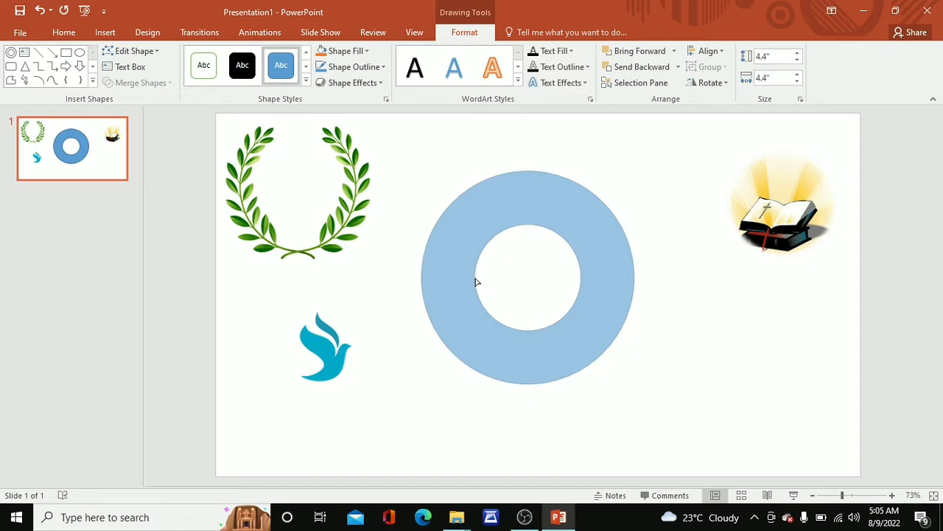
{"action": "left_click_drag", "start_coordinate": [475, 281], "coordinate": [475, 279]}
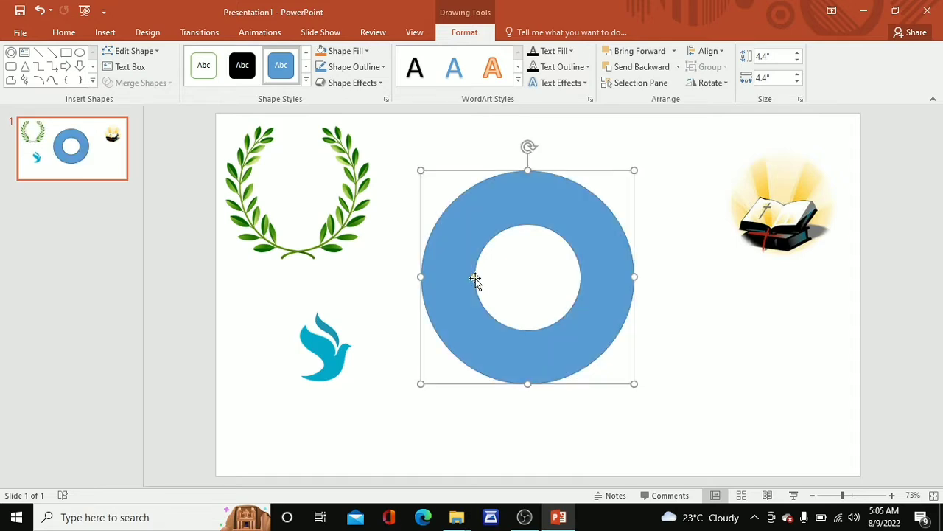
{"action": "left_click_drag", "start_coordinate": [476, 278], "coordinate": [448, 273]}
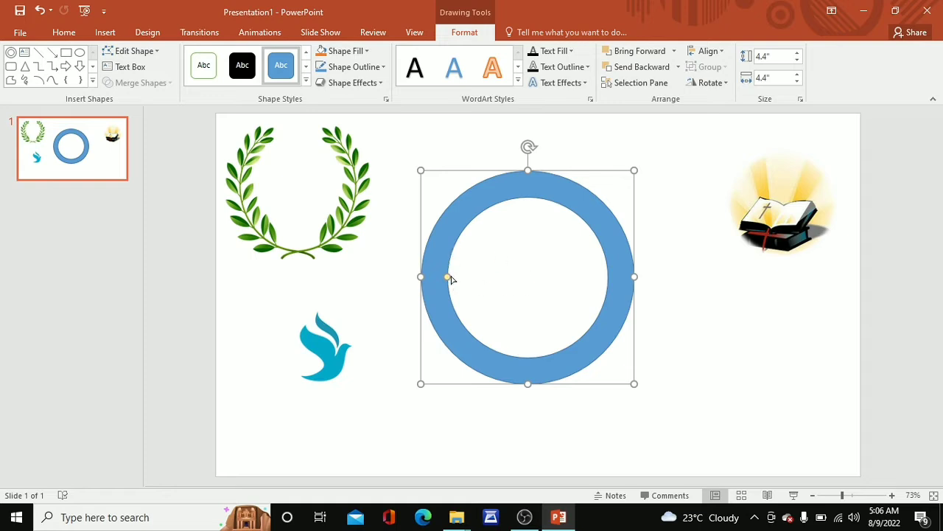
{"action": "left_click_drag", "start_coordinate": [446, 277], "coordinate": [449, 276]}
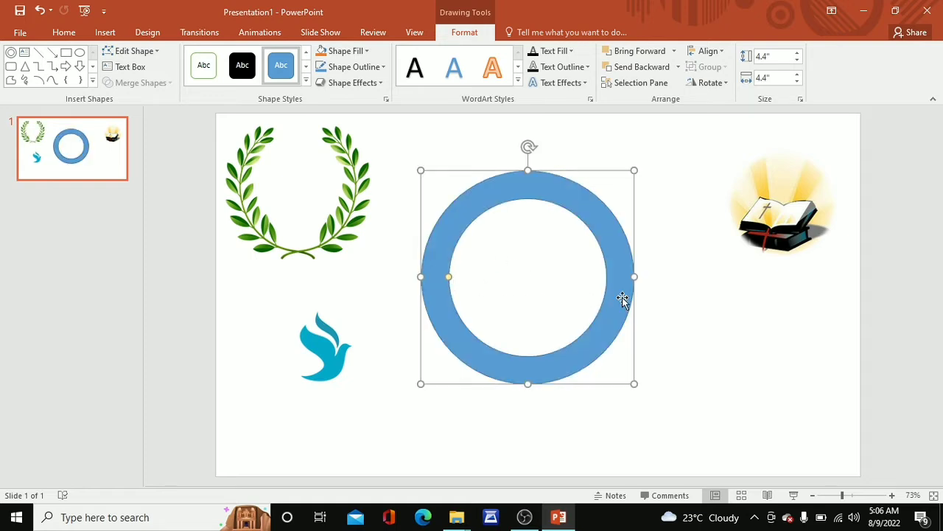
Step: Remove the ring's fill and shift the ring slightly down and to the right
{"action": "left_click", "coordinate": [715, 316]}
{"action": "left_click", "coordinate": [608, 220]}
{"action": "left_click", "coordinate": [348, 53]}
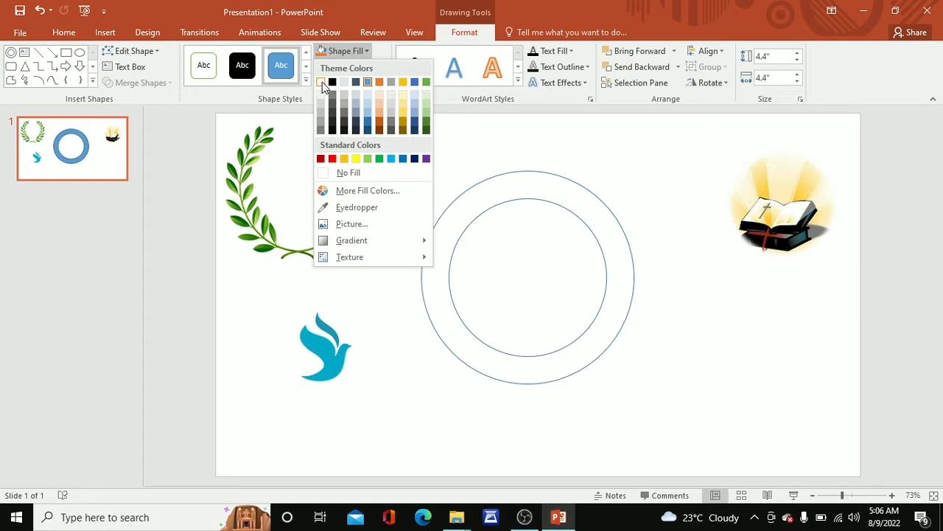
{"action": "left_click", "coordinate": [331, 174]}
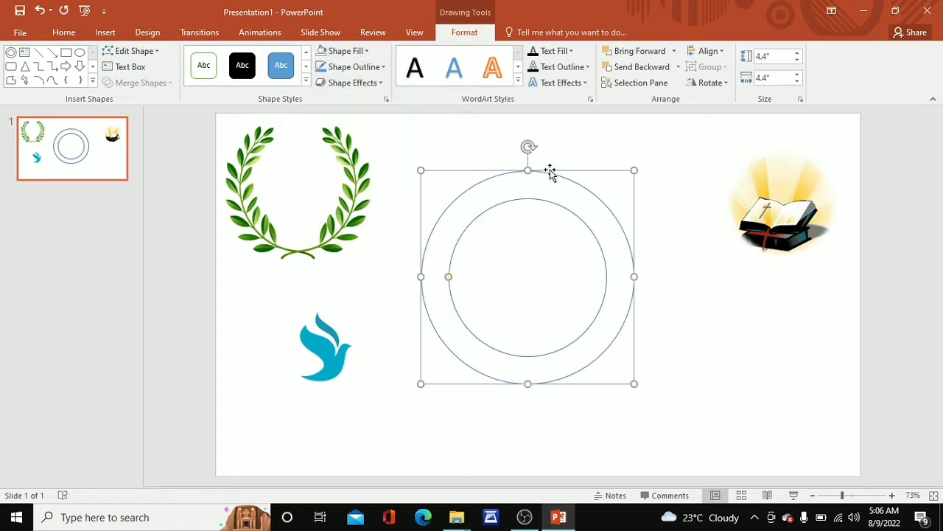
{"action": "left_click_drag", "start_coordinate": [546, 174], "coordinate": [573, 190]}
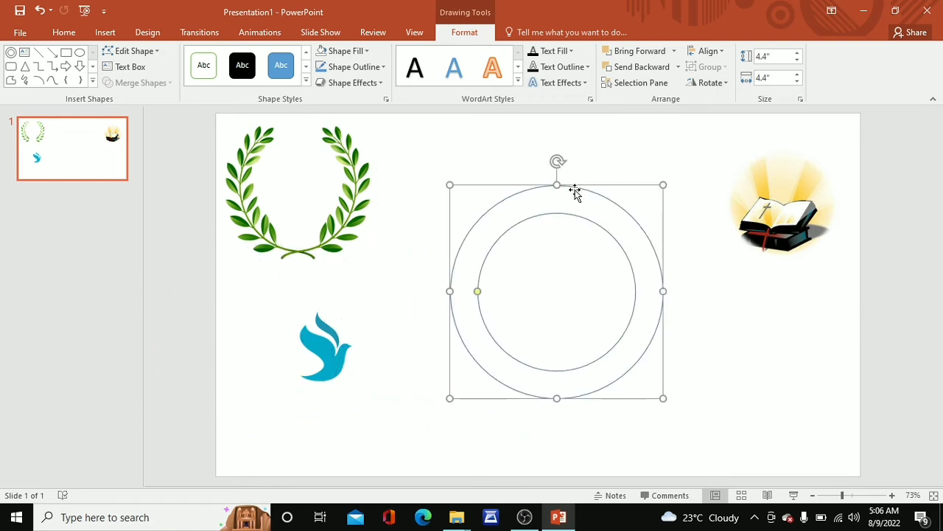
Step: Fill the ring with white and move it slightly up on the slide
{"action": "left_click", "coordinate": [347, 56]}
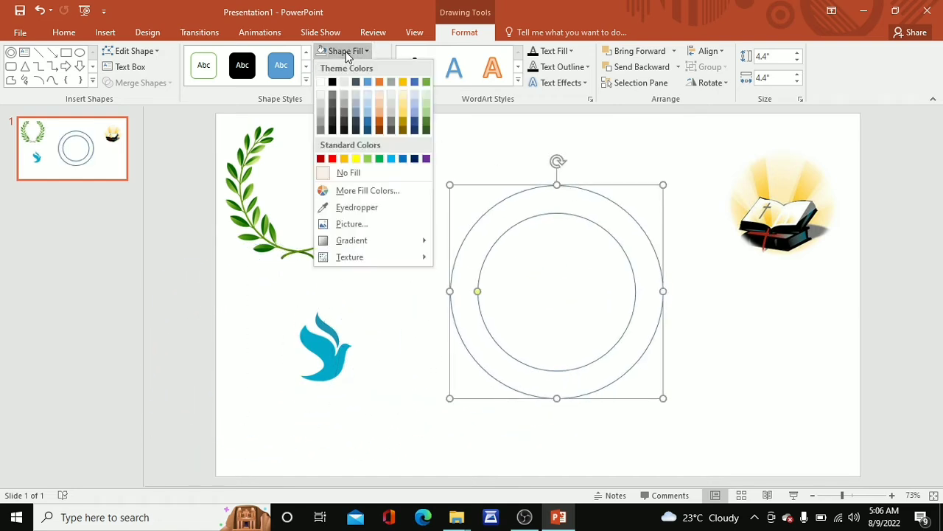
{"action": "left_click", "coordinate": [321, 82]}
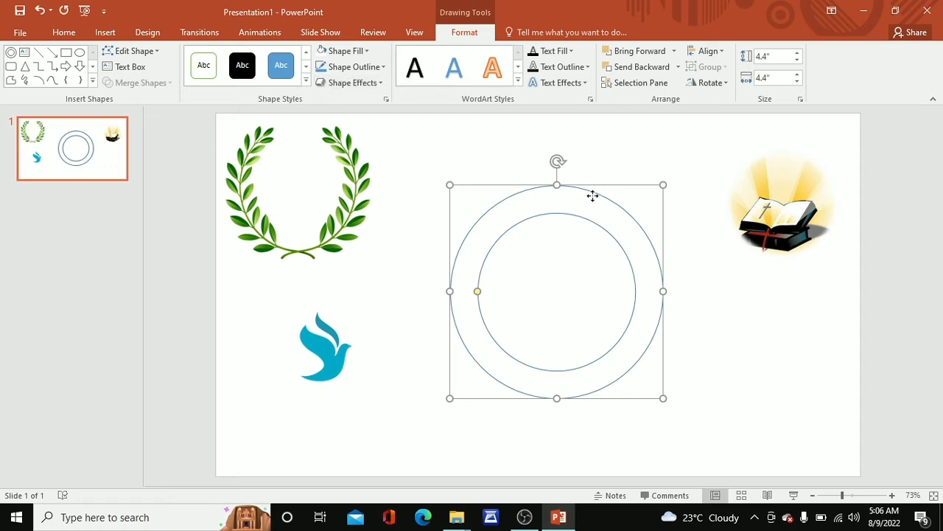
{"action": "left_click_drag", "start_coordinate": [592, 196], "coordinate": [591, 177]}
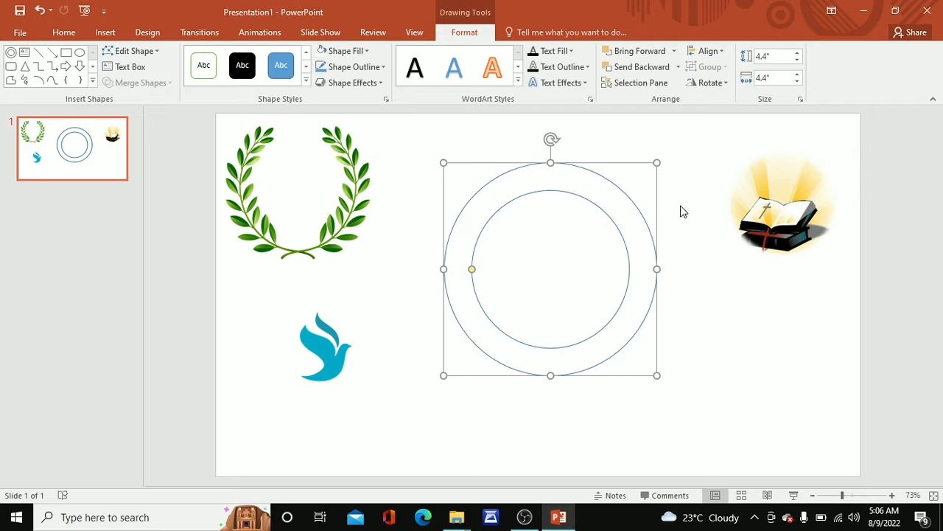
Step: Change the ring's outline colour to Black, Text 1 and give the outline a heavier weight
{"action": "left_click", "coordinate": [360, 67]}
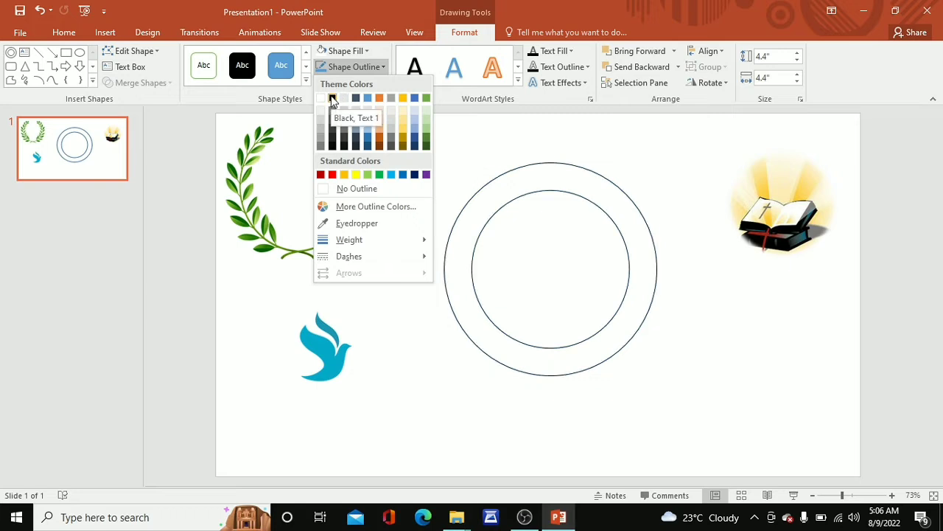
{"action": "left_click", "coordinate": [333, 99]}
{"action": "left_click", "coordinate": [378, 67]}
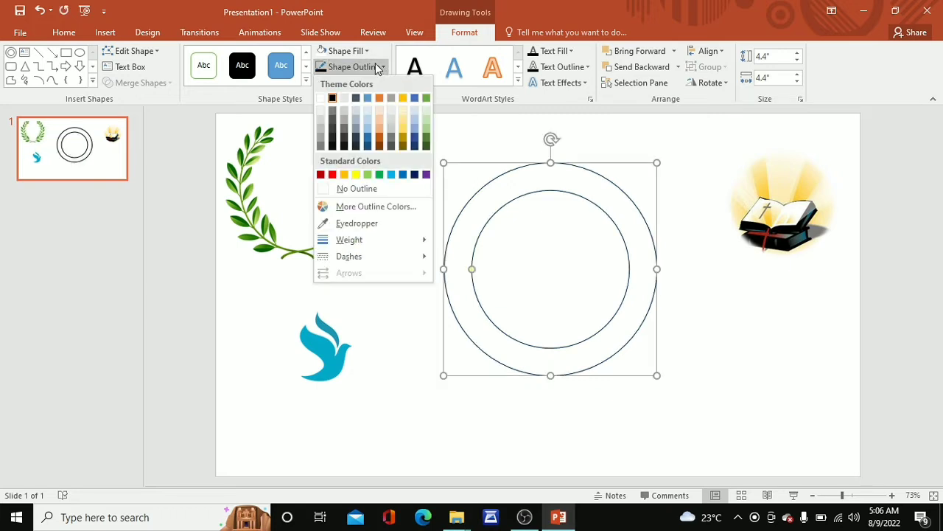
{"action": "mouse_move", "coordinate": [362, 236]}
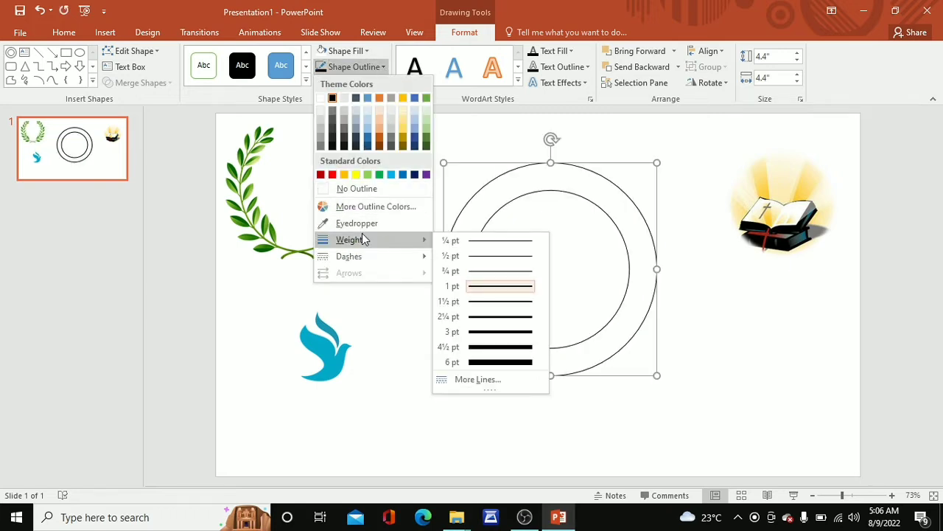
{"action": "left_click", "coordinate": [496, 310]}
{"action": "left_click", "coordinate": [735, 329]}
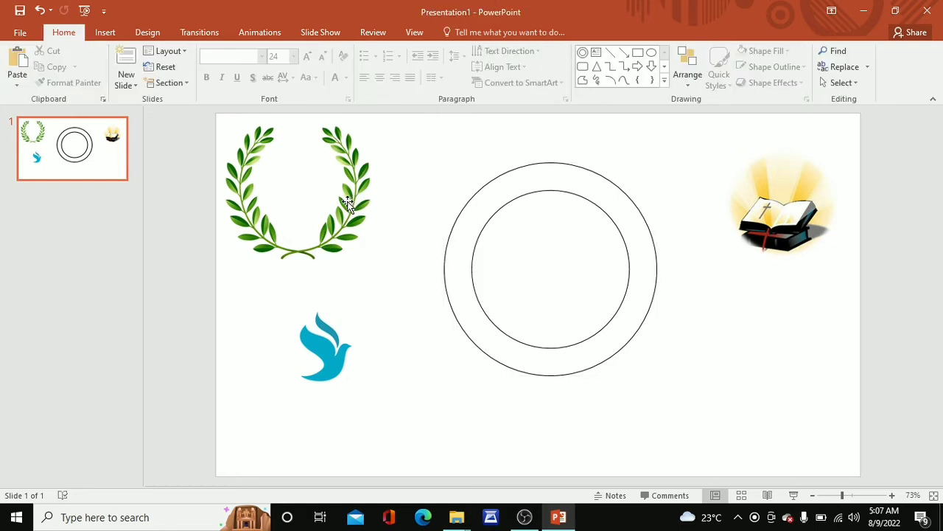
Step: Move the laurel wreath into the ring's inner circle and place the open Bible picture in the middle of the wreath
{"action": "left_click_drag", "start_coordinate": [347, 203], "coordinate": [602, 284]}
{"action": "left_click", "coordinate": [814, 196]}
{"action": "left_click_drag", "start_coordinate": [814, 196], "coordinate": [586, 279]}
Step: Move the blue dove above the Bible inside the ring and bring it forward in front of the Bible's glow
{"action": "left_click", "coordinate": [304, 338]}
{"action": "left_click_drag", "start_coordinate": [304, 338], "coordinate": [543, 222]}
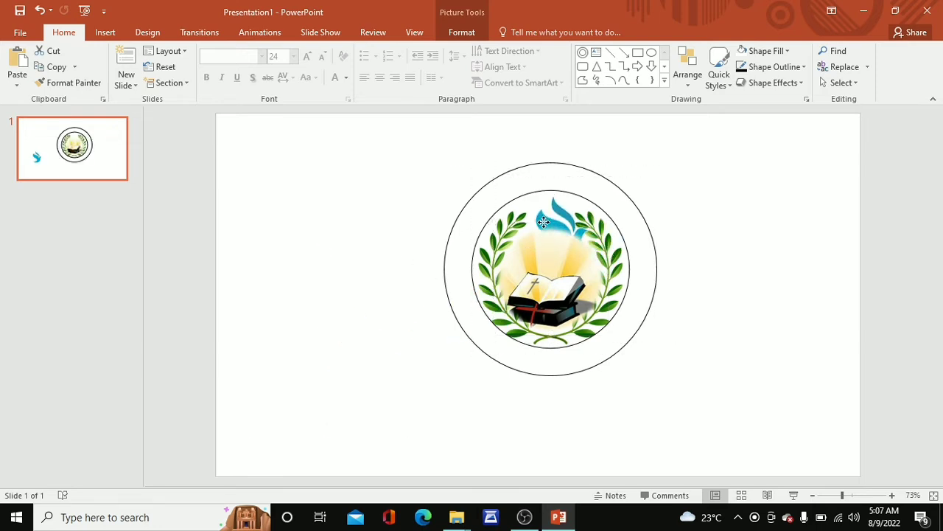
{"action": "left_click_drag", "start_coordinate": [544, 222], "coordinate": [540, 219]}
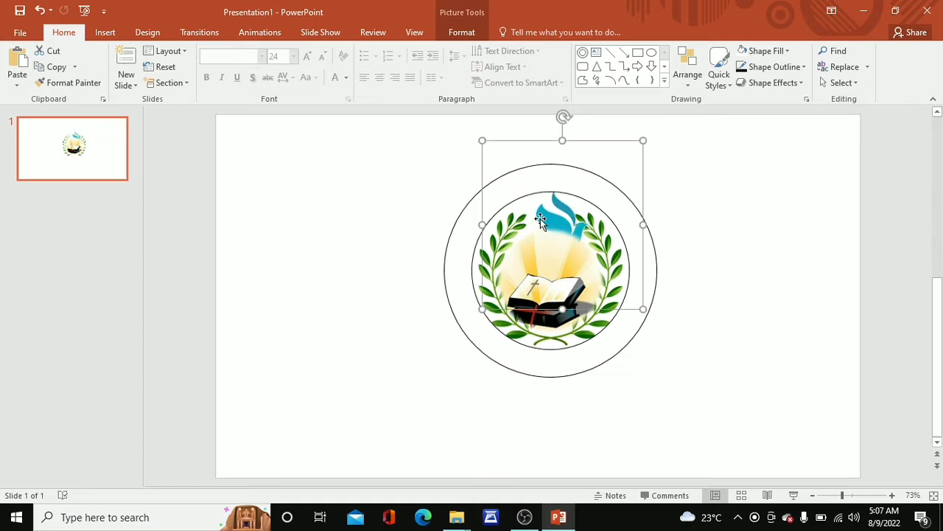
{"action": "left_click", "coordinate": [462, 33]}
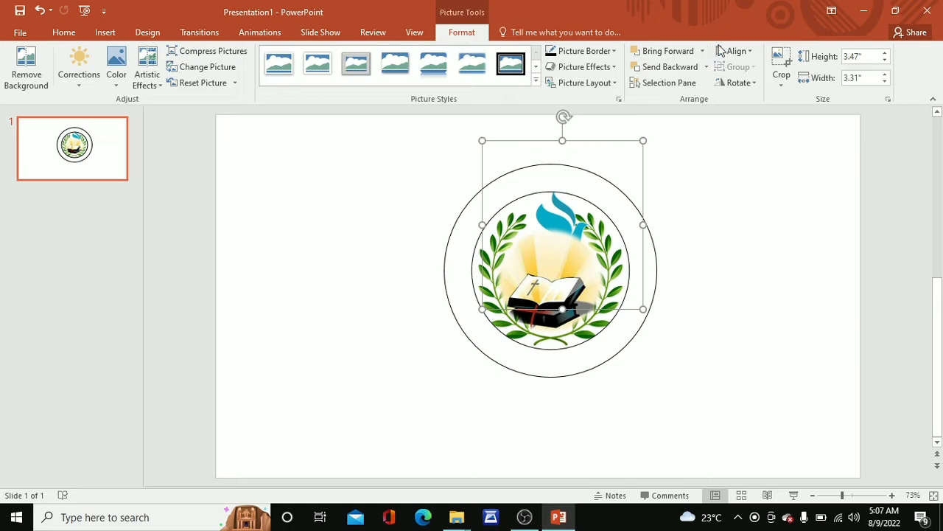
{"action": "left_click", "coordinate": [667, 51]}
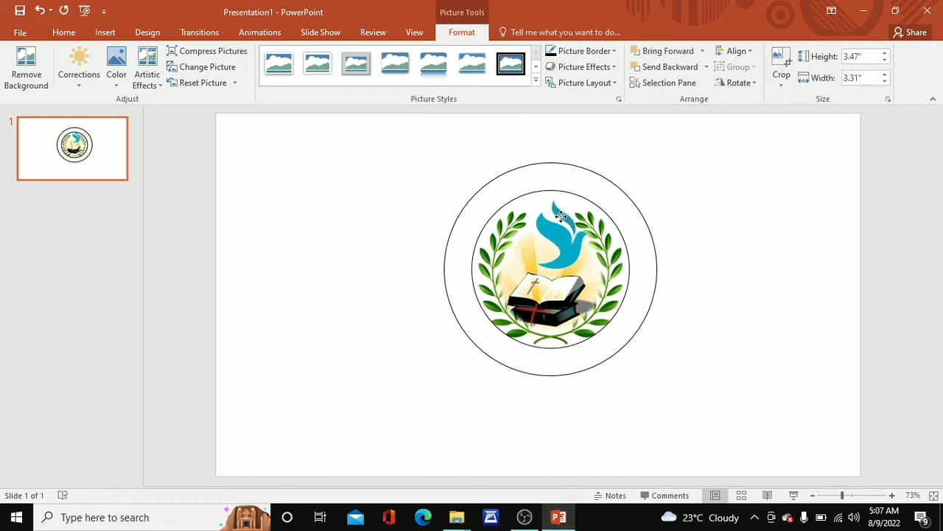
Step: Shrink the dove picture to about 2.12 by 2.02 inches and centre it just above the open Bible
{"action": "left_click", "coordinate": [582, 196]}
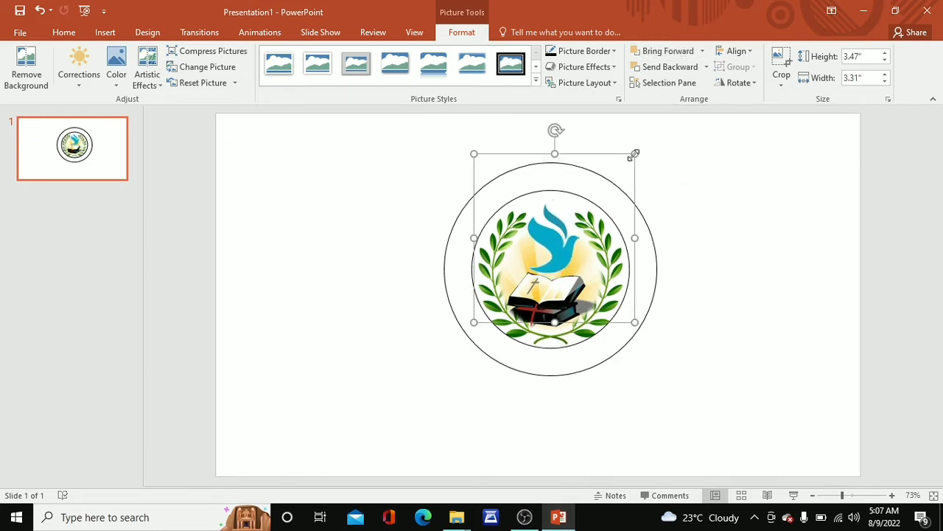
{"action": "left_click_drag", "start_coordinate": [634, 154], "coordinate": [593, 199]}
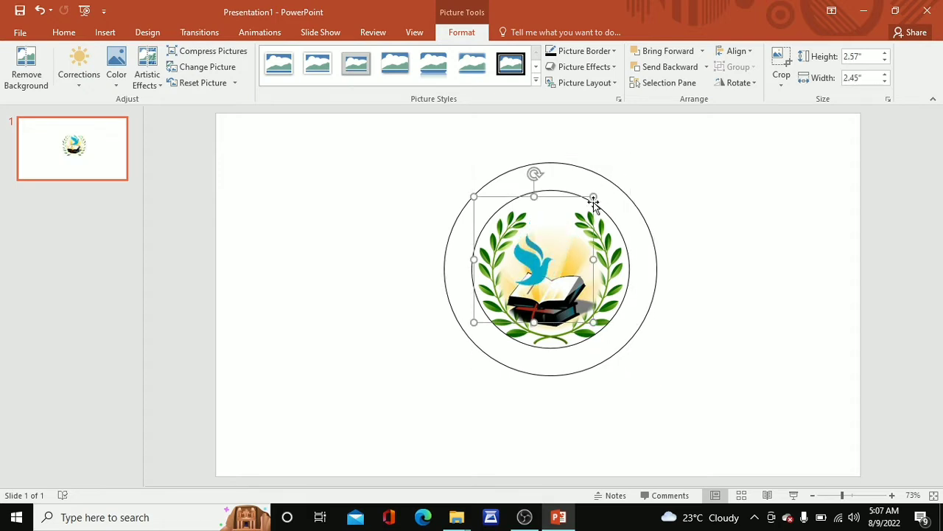
{"action": "left_click_drag", "start_coordinate": [540, 259], "coordinate": [555, 251]}
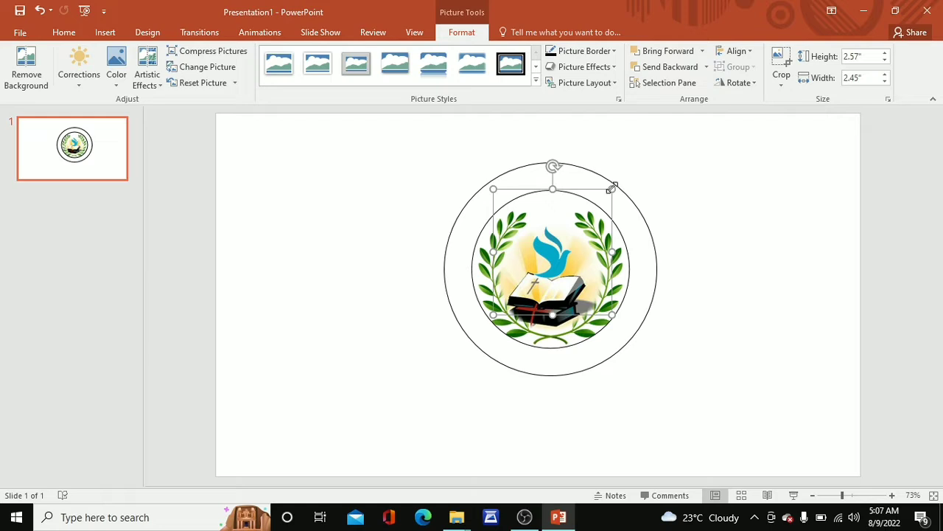
{"action": "left_click_drag", "start_coordinate": [610, 187], "coordinate": [591, 211]}
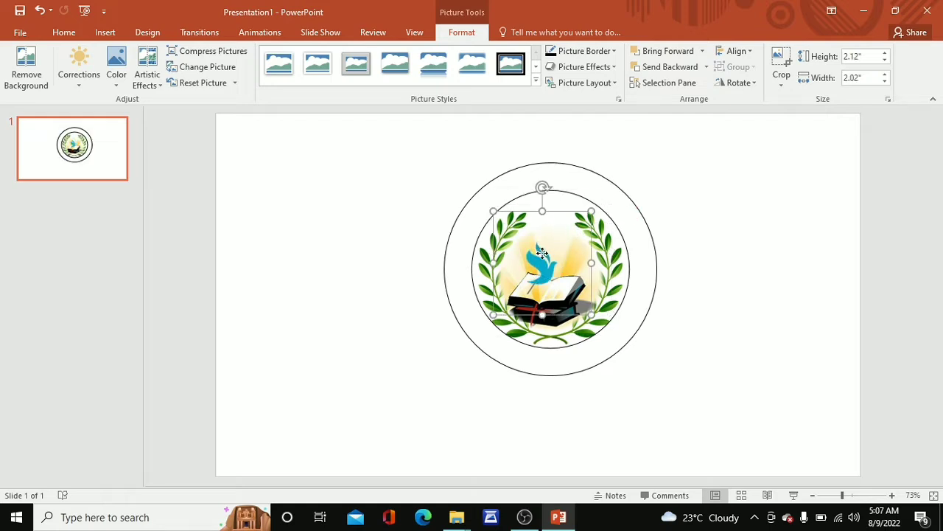
{"action": "left_click_drag", "start_coordinate": [545, 256], "coordinate": [554, 244]}
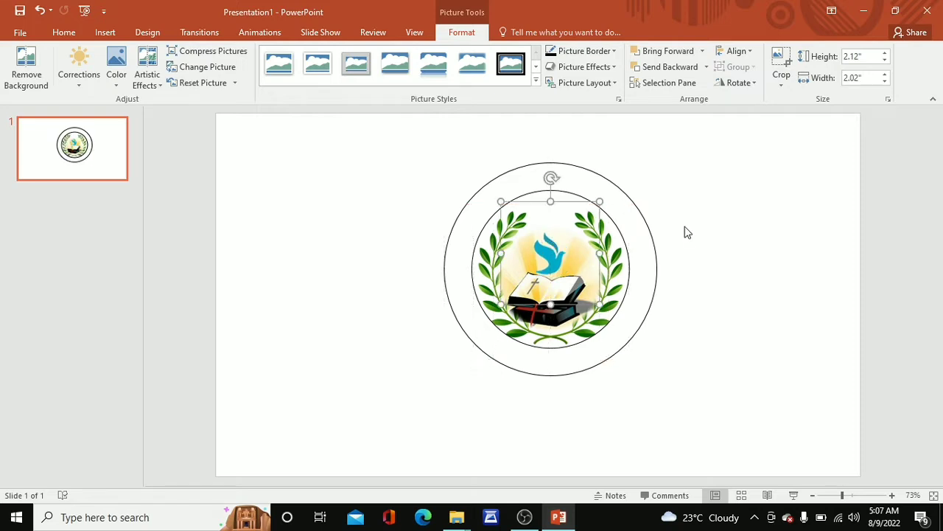
{"action": "left_click", "coordinate": [687, 231]}
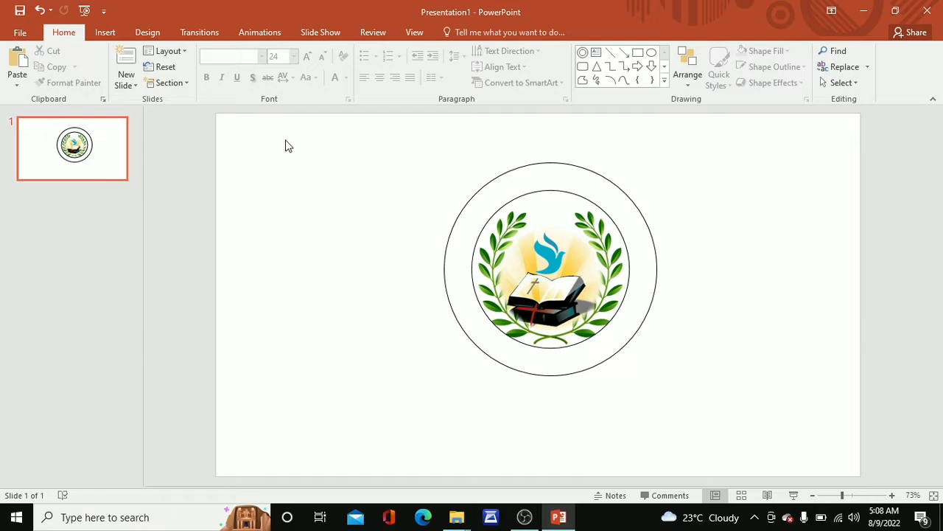
Step: Insert a text box beside the ring's upper right containing "CHARITY BAPTIST CHURCH" and select all of its text
{"action": "left_click", "coordinate": [100, 27]}
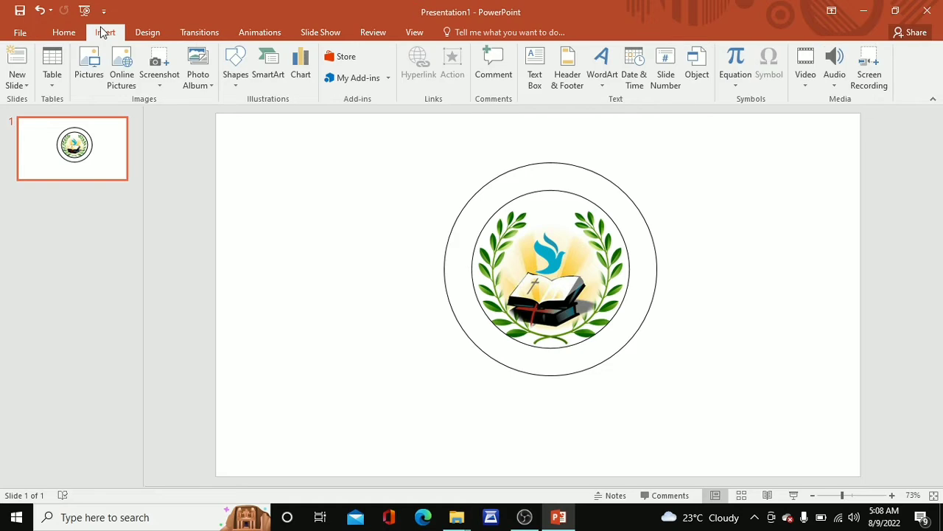
{"action": "left_click", "coordinate": [538, 81]}
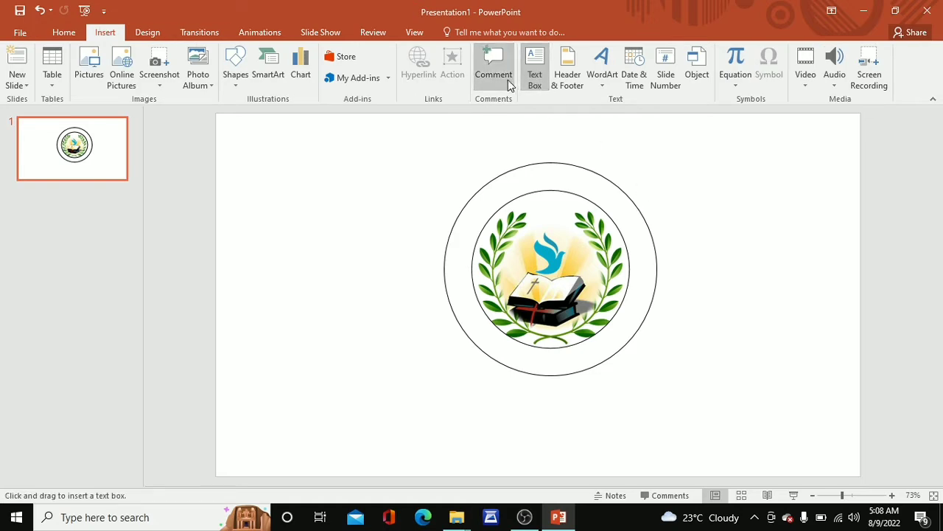
{"action": "key", "text": "Escape"}
{"action": "left_click_drag", "start_coordinate": [628, 147], "coordinate": [827, 286]}
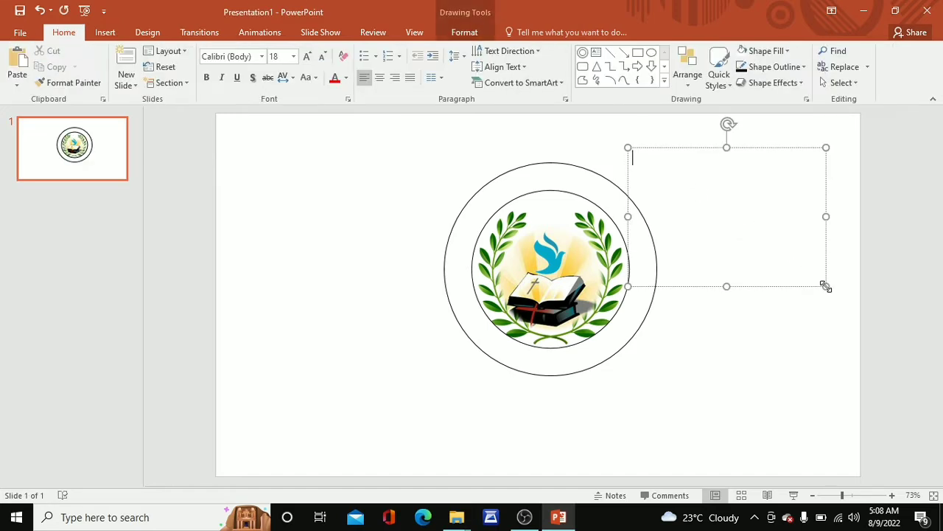
{"action": "type", "text": "CHAR"}
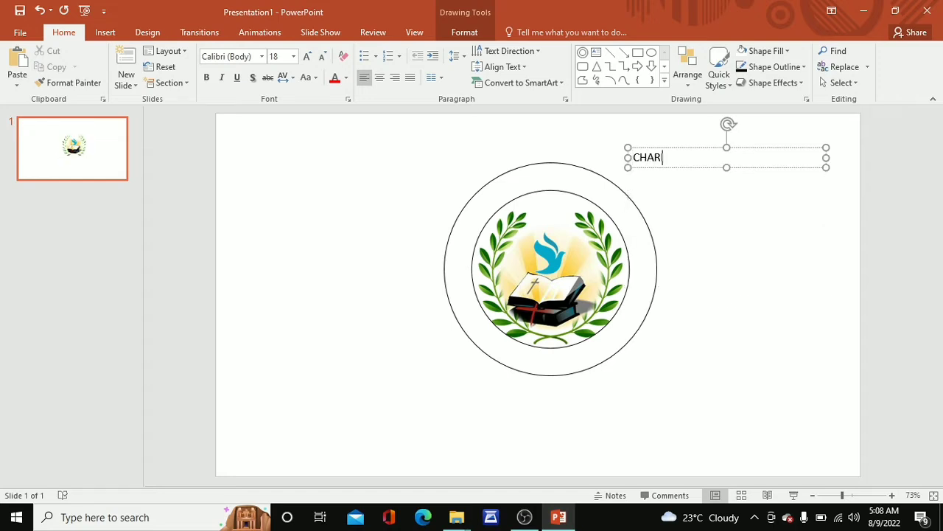
{"action": "type", "text": "ITY BAP"}
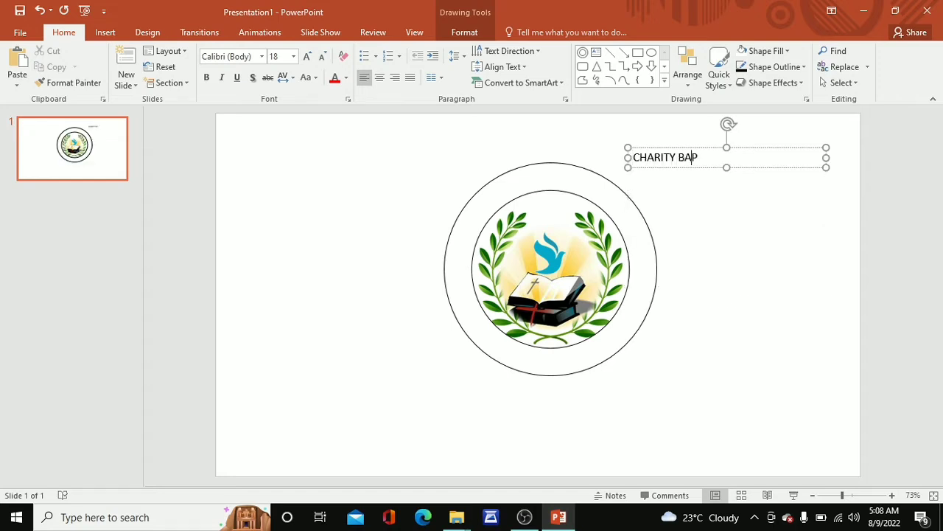
{"action": "type", "text": "TIST C"}
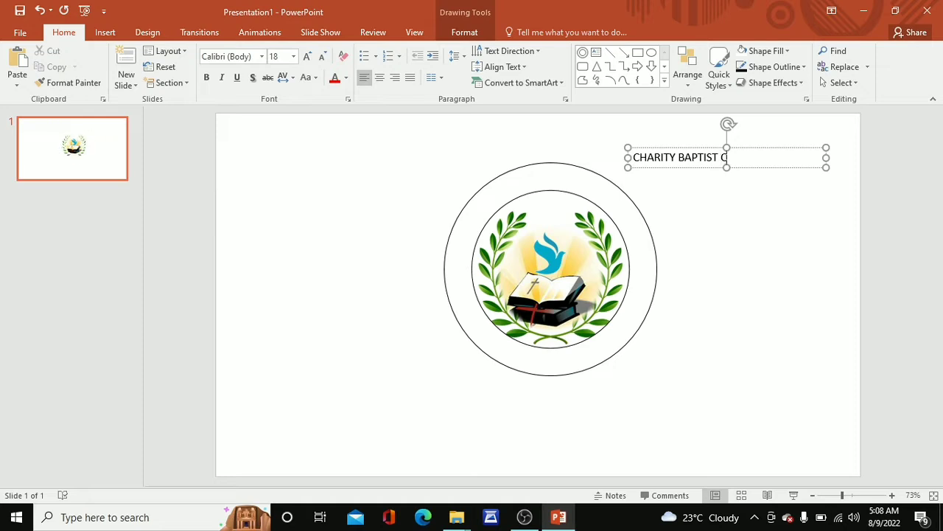
{"action": "type", "text": "HURCH"}
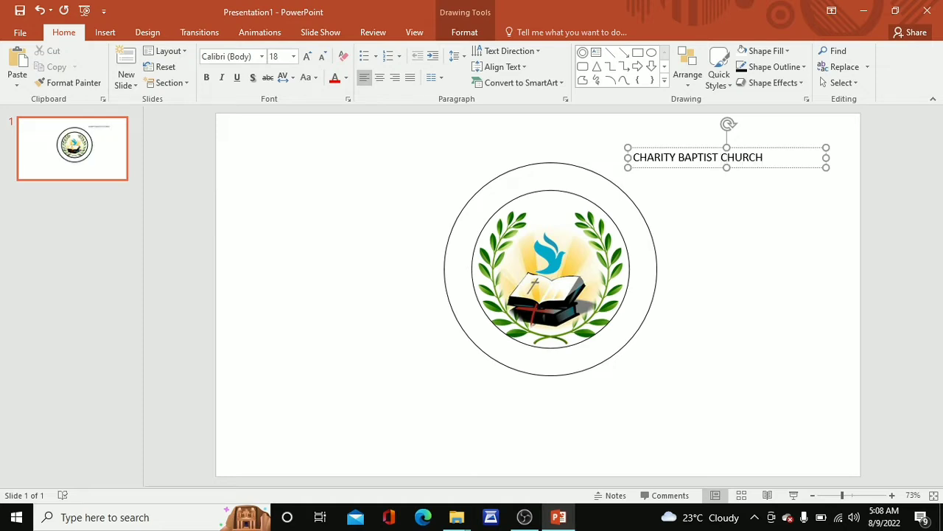
{"action": "key", "text": "ctrl+a"}
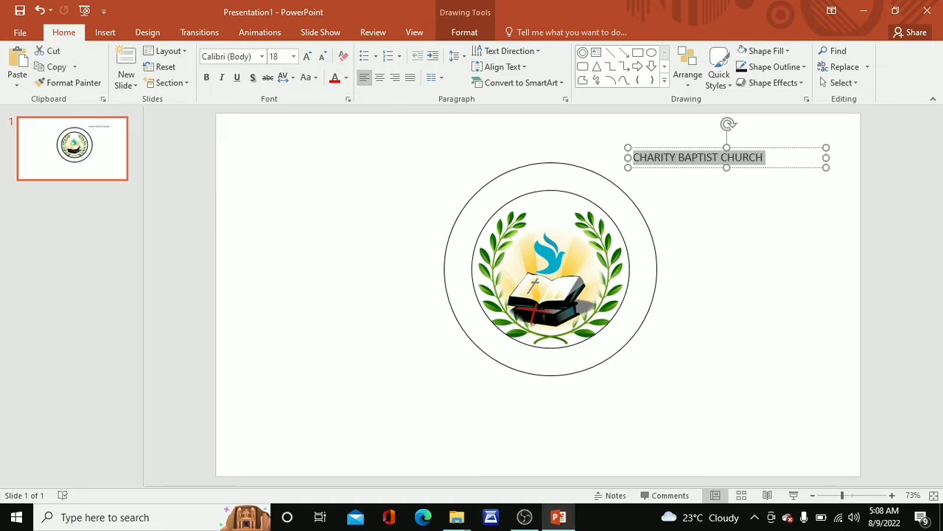
Step: Set the selected church name to the Bookman Old Style font and make it bold
{"action": "left_click", "coordinate": [263, 56]}
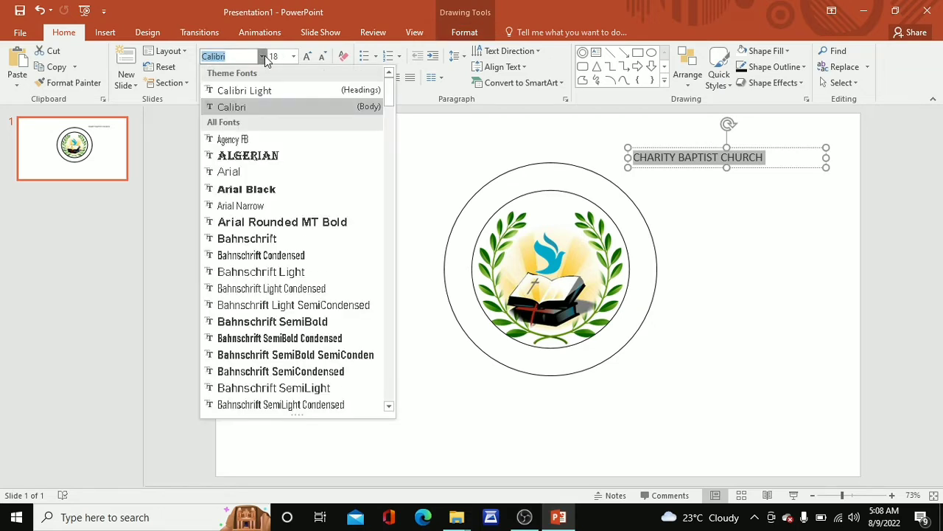
{"action": "type", "text": "Book"}
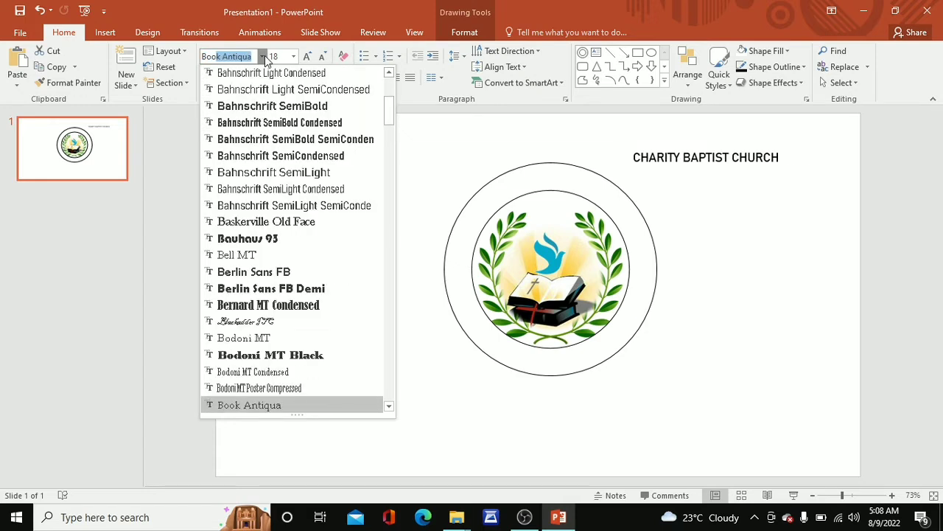
{"action": "type", "text": "k"}
{"action": "key", "text": "BackSpace"}
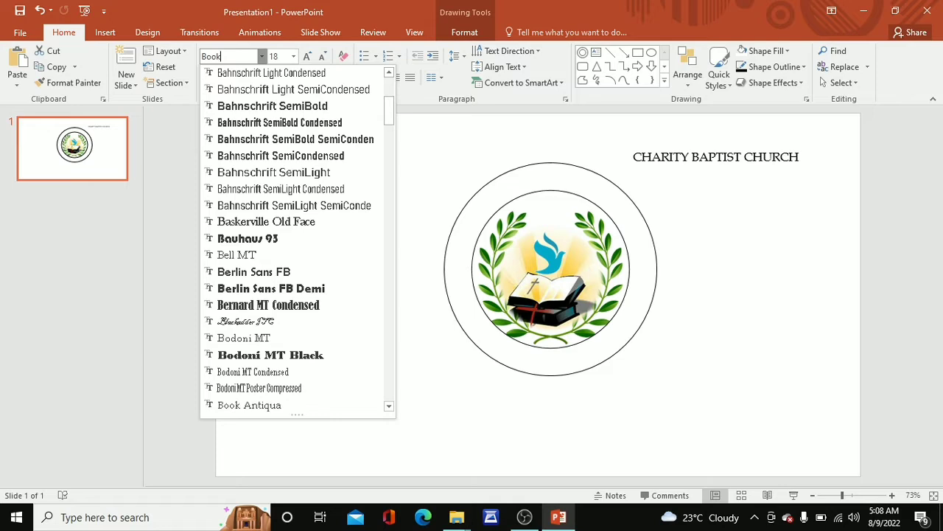
{"action": "type", "text": "man Old S"}
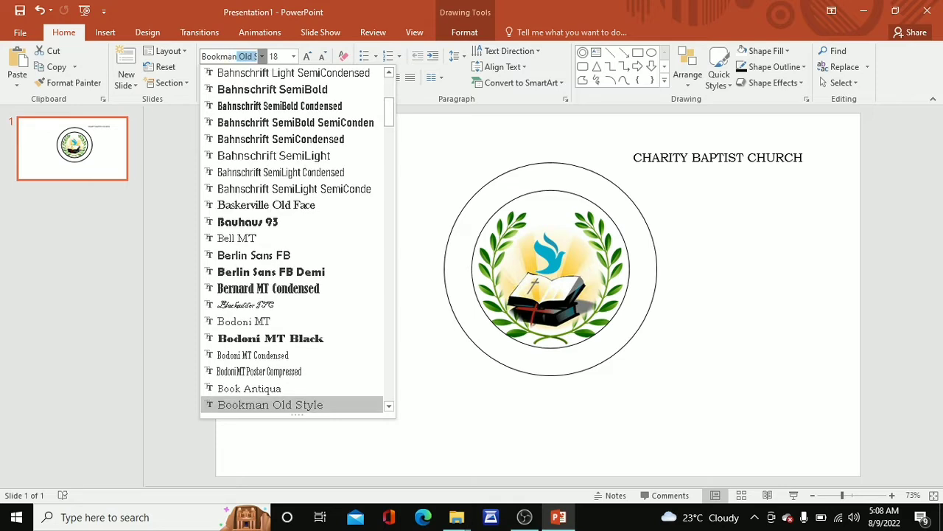
{"action": "key", "text": "Return"}
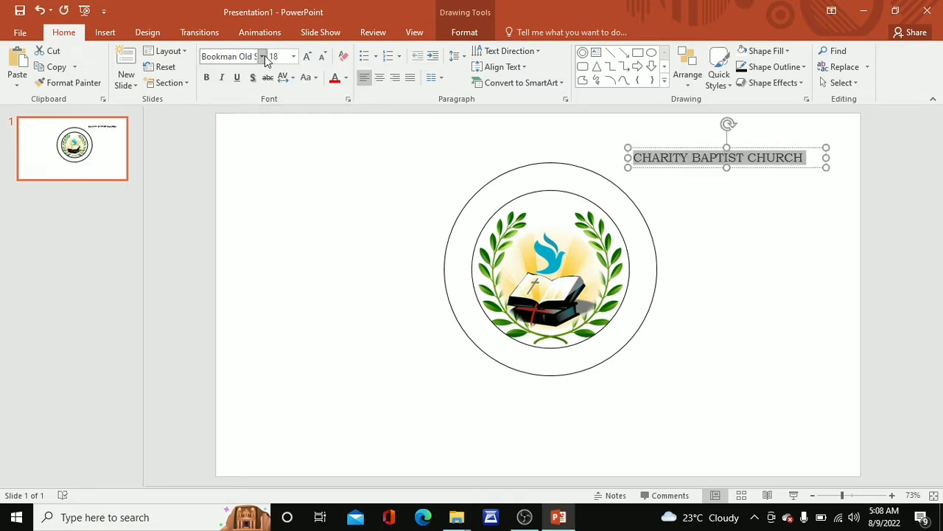
{"action": "left_click", "coordinate": [207, 79]}
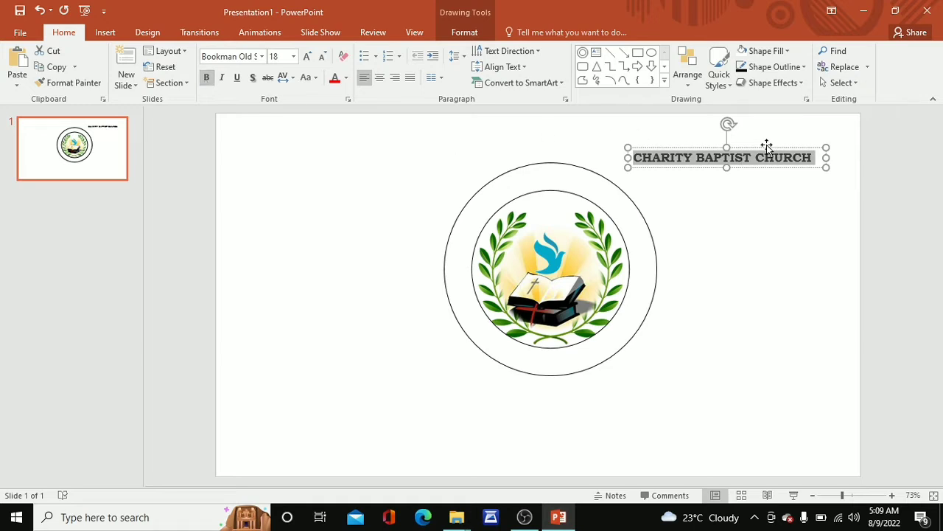
Step: Move the church name centrally above the ring and curve it with the upward-arch Follow Path text transform
{"action": "left_click_drag", "start_coordinate": [765, 150], "coordinate": [595, 142]}
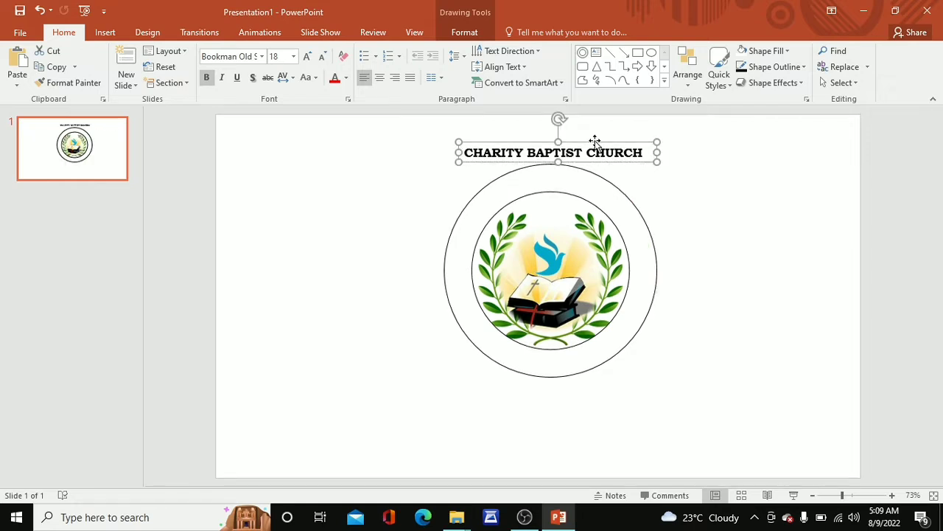
{"action": "left_click_drag", "start_coordinate": [595, 141], "coordinate": [595, 133]}
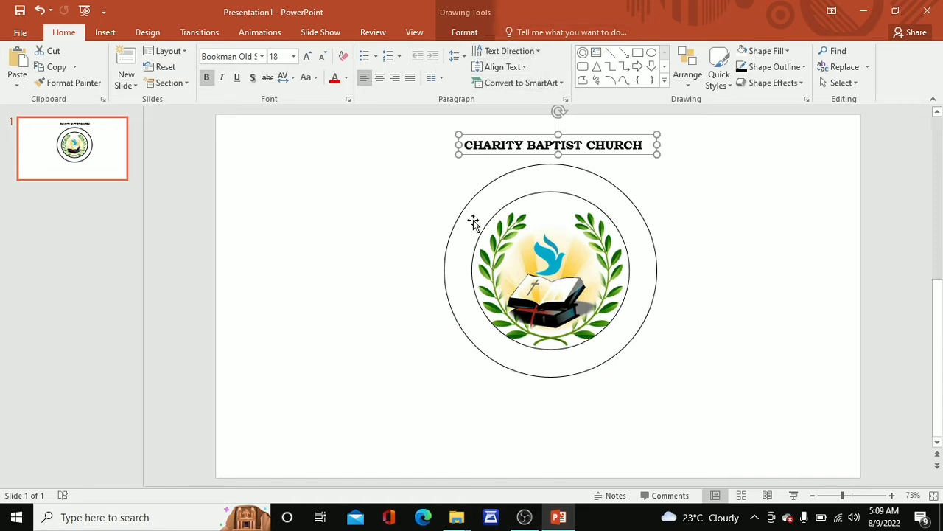
{"action": "left_click", "coordinate": [466, 34]}
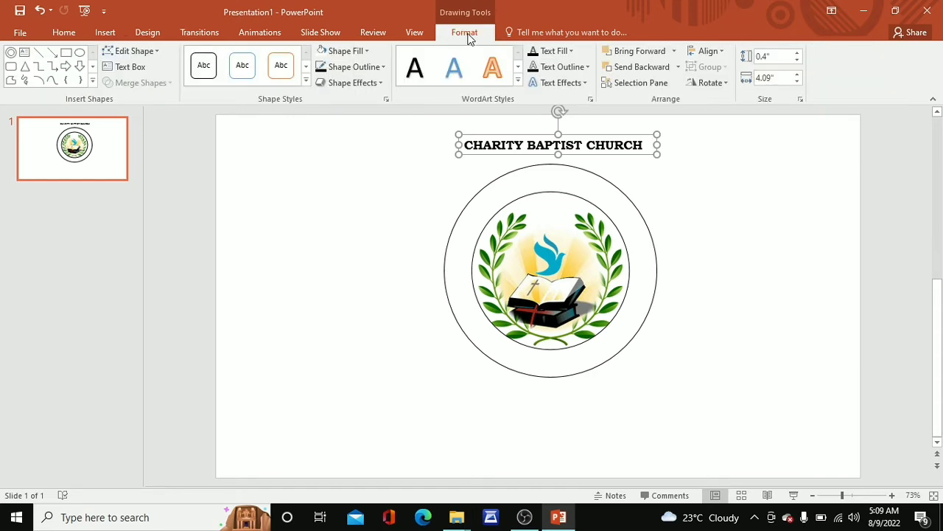
{"action": "left_click", "coordinate": [568, 86]}
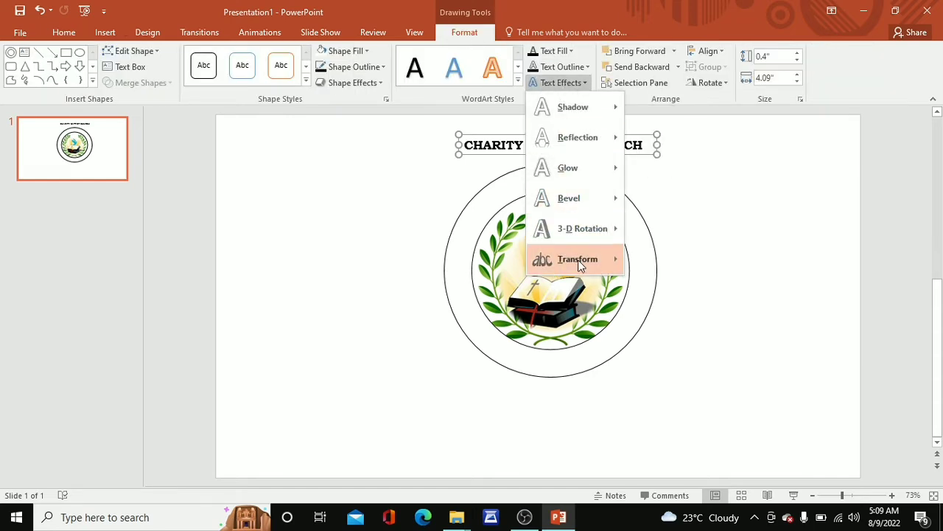
{"action": "mouse_move", "coordinate": [581, 265]}
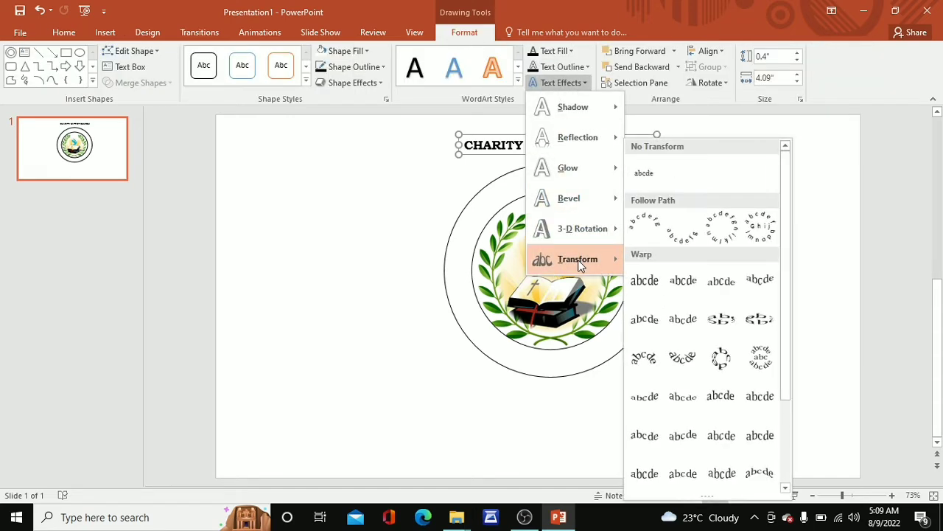
{"action": "left_click", "coordinate": [643, 235]}
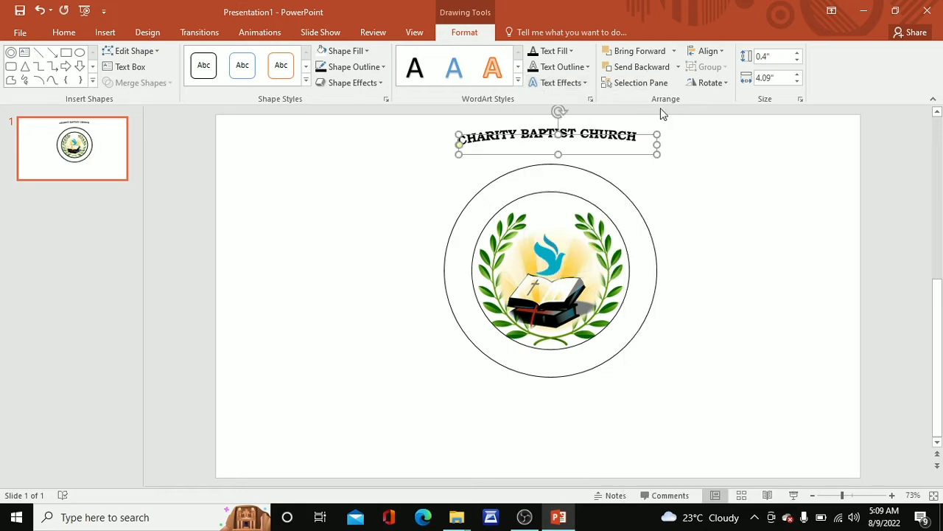
Step: Move the arched church name onto the ring's upper band and set its text box to 4.3 inches high by 4.3 inches wide
{"action": "left_click_drag", "start_coordinate": [623, 135], "coordinate": [623, 179]}
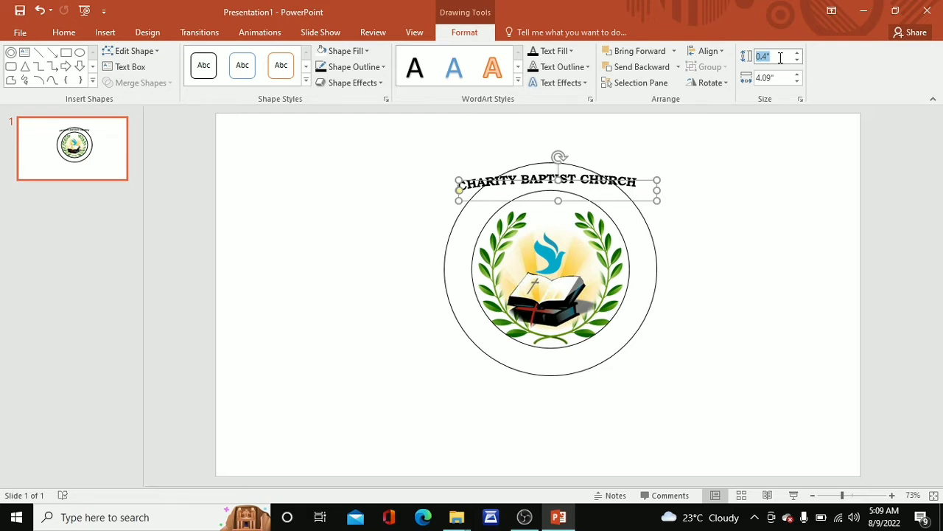
{"action": "left_click", "coordinate": [715, 255]}
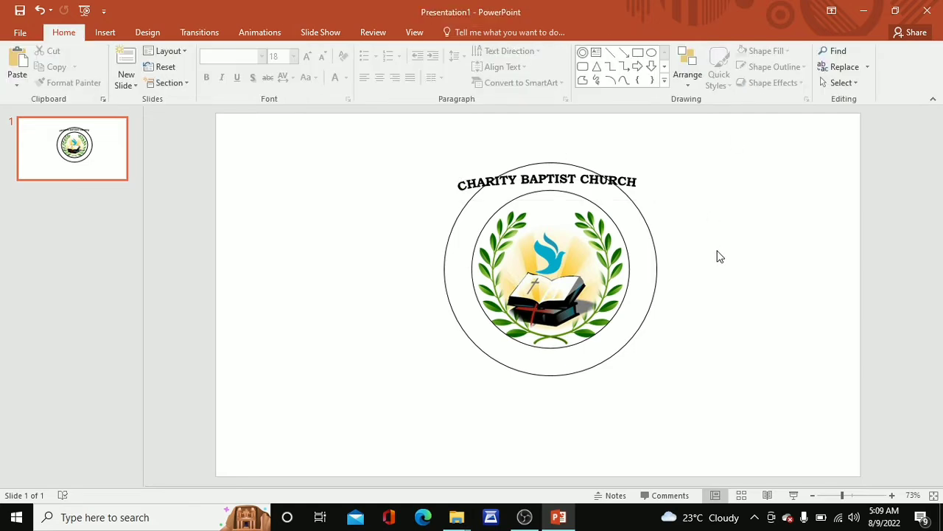
{"action": "left_click", "coordinate": [659, 270]}
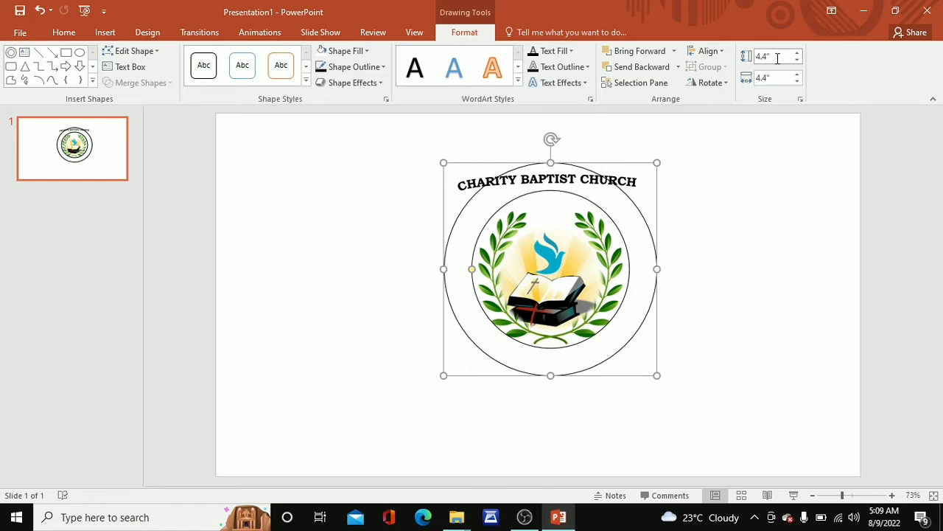
{"action": "left_click", "coordinate": [609, 178]}
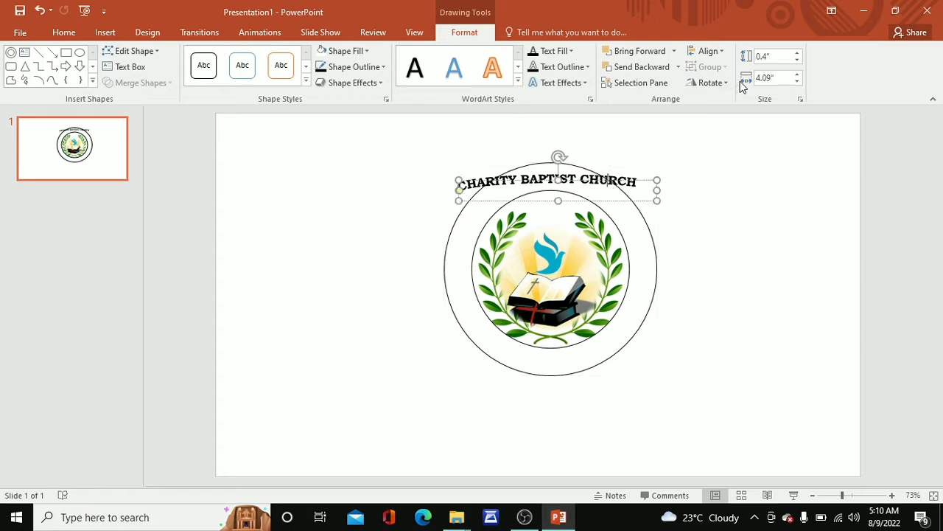
{"action": "left_click", "coordinate": [776, 56]}
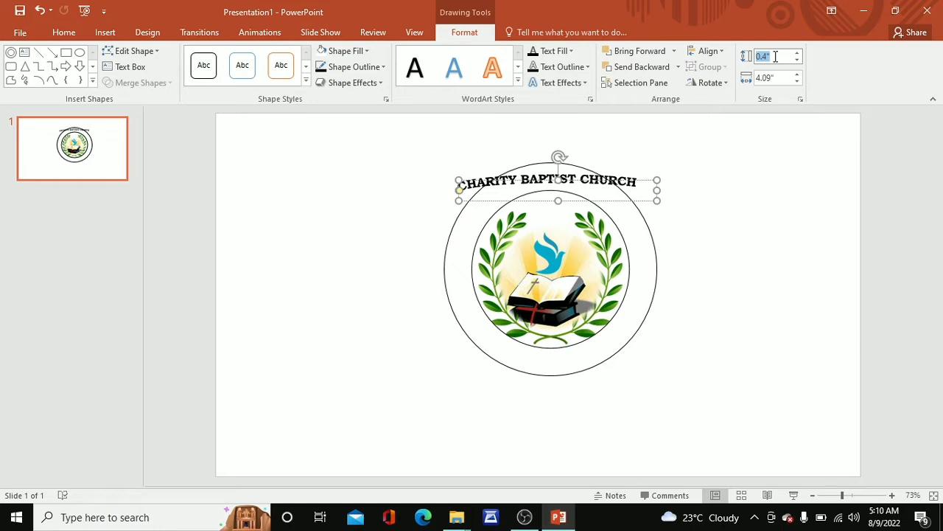
{"action": "type", "text": "4.2"}
{"action": "key", "text": "BackSpace"}
{"action": "type", "text": "3"}
{"action": "left_click", "coordinate": [777, 79]}
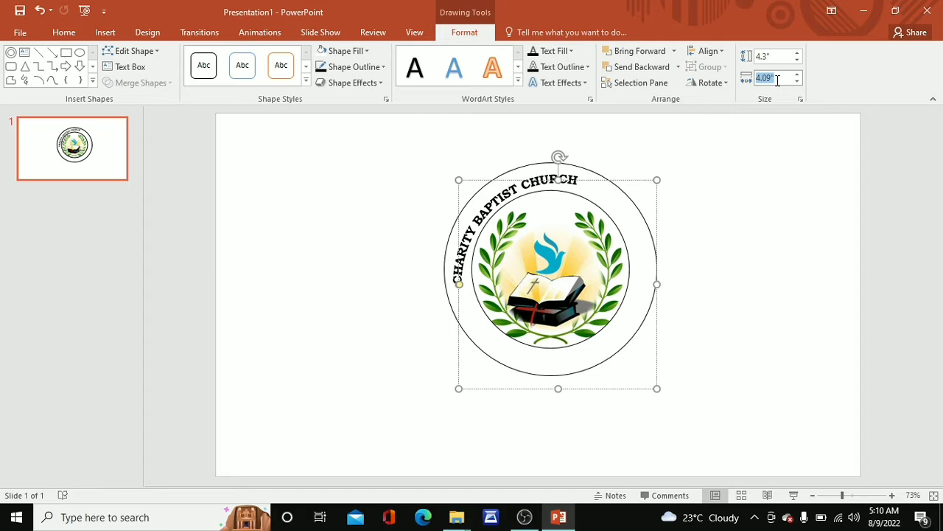
{"action": "type", "text": "4.3"}
{"action": "left_click", "coordinate": [728, 219]}
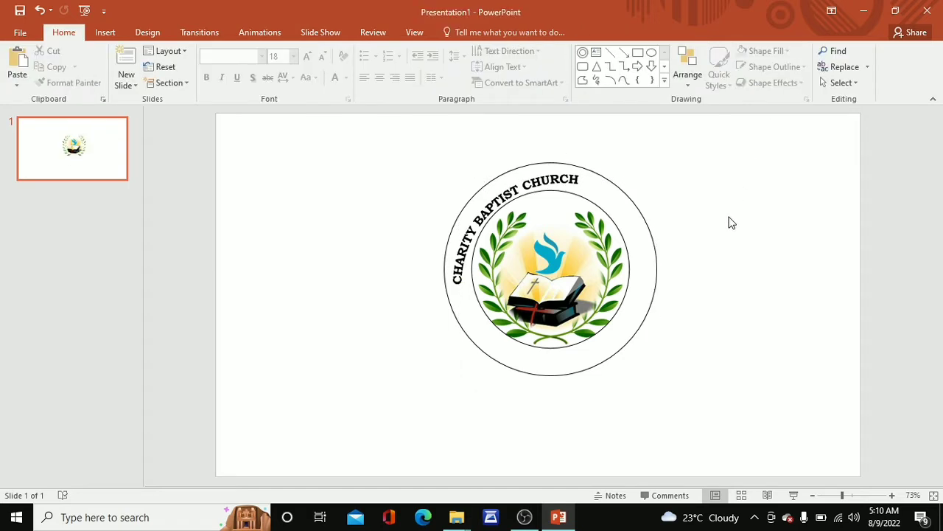
Step: Enlarge the whole arched church name to 24 pt
{"action": "left_click", "coordinate": [550, 172]}
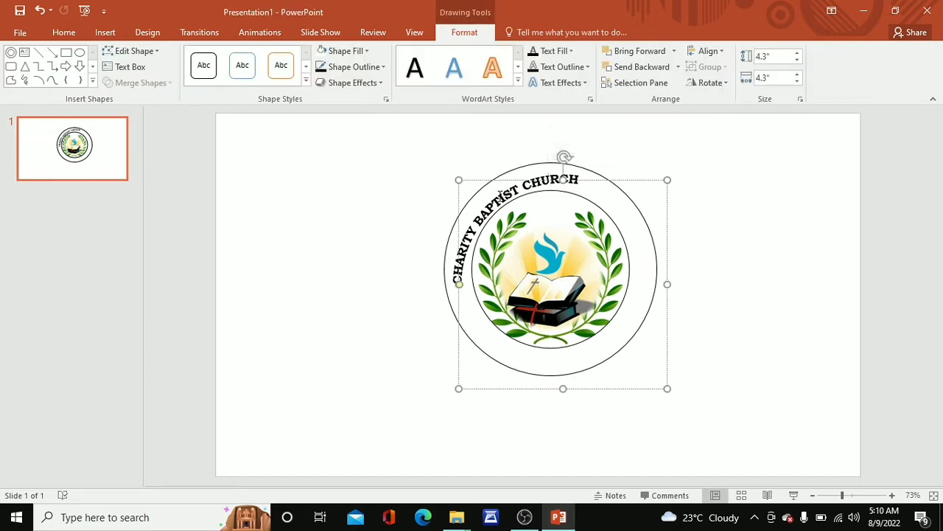
{"action": "key", "text": "ctrl+a"}
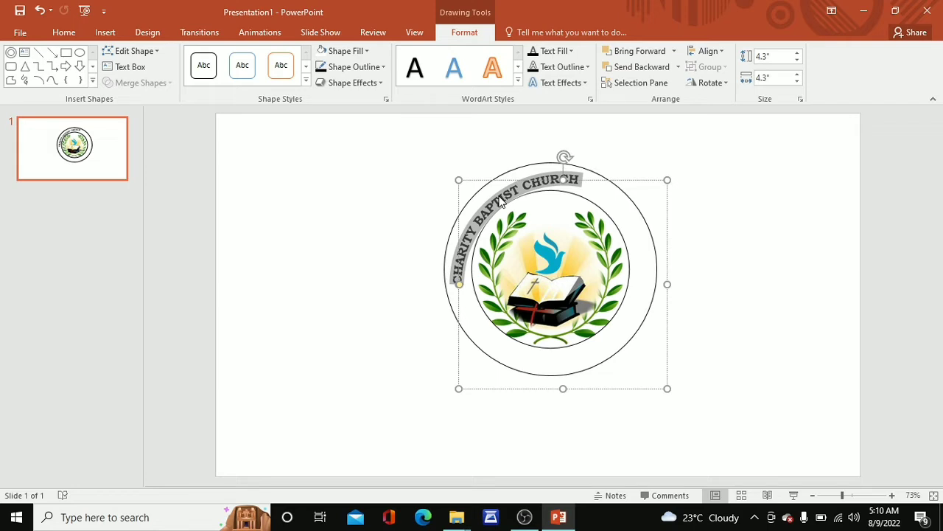
{"action": "left_click", "coordinate": [82, 36]}
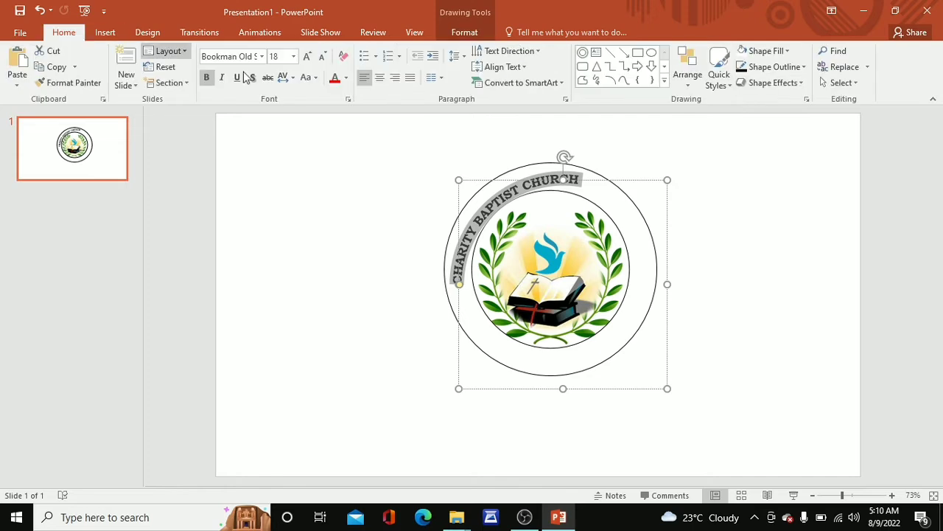
{"action": "left_click", "coordinate": [308, 57]}
{"action": "left_click", "coordinate": [309, 58]}
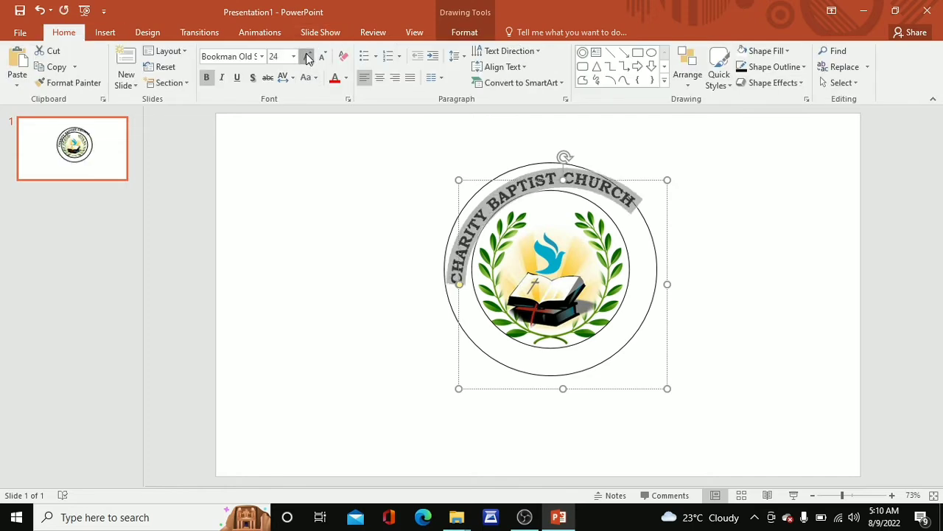
{"action": "left_click", "coordinate": [308, 58]}
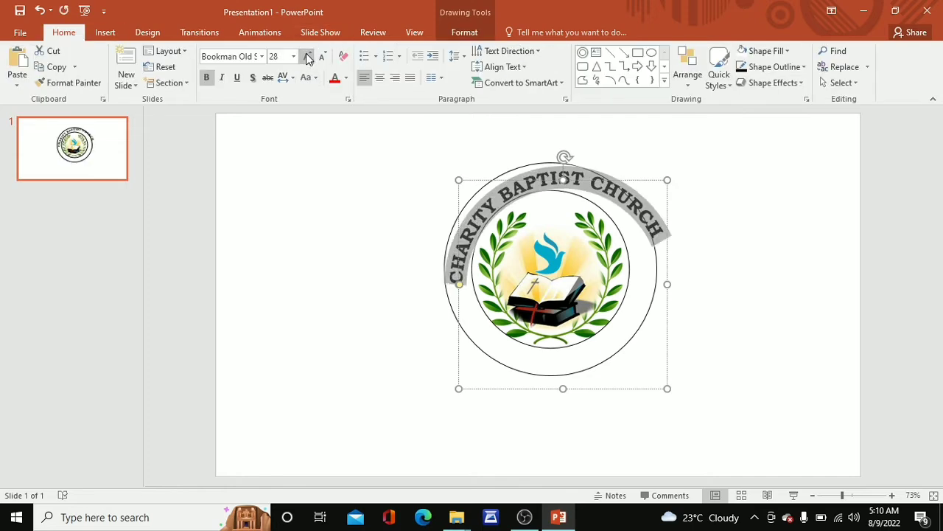
{"action": "left_click", "coordinate": [322, 57]}
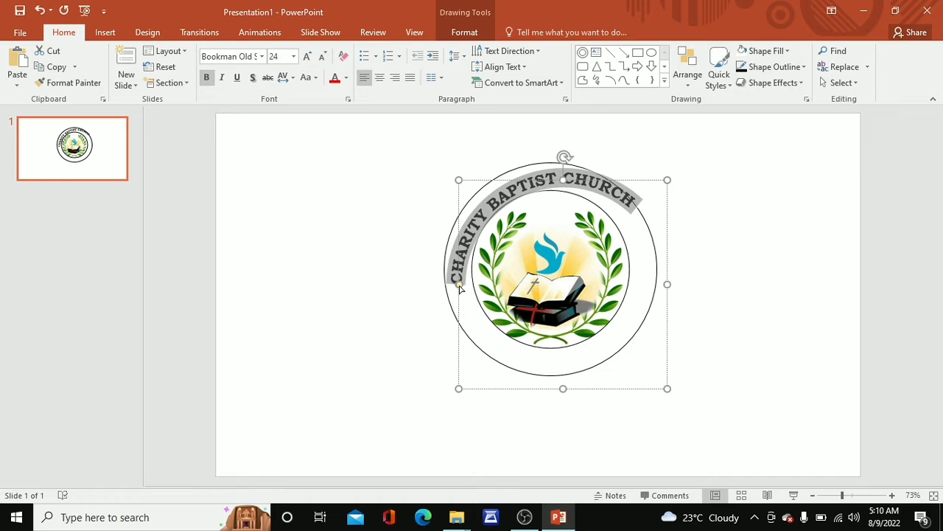
Step: Shift the arch's starting point clockwise up the ring's left side and nudge the text box slightly left to centre the lettering
{"action": "left_click_drag", "start_coordinate": [459, 287], "coordinate": [464, 271]}
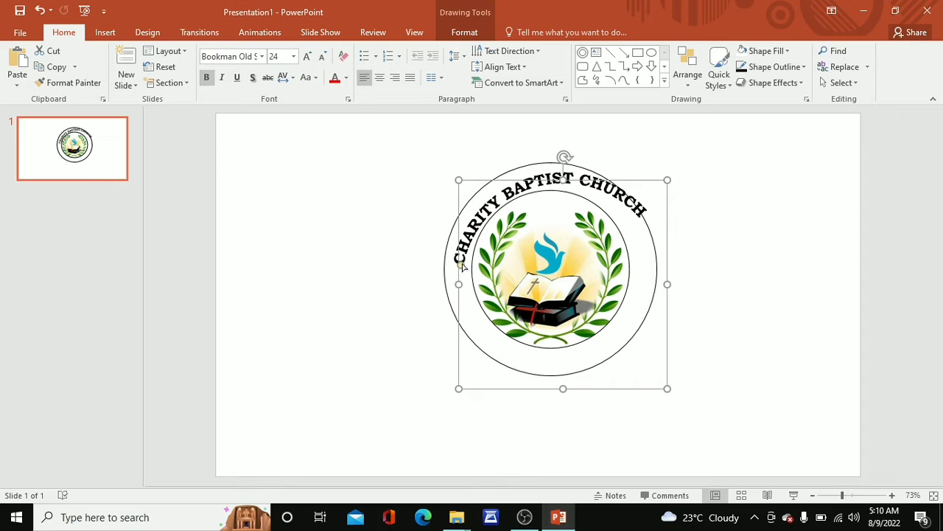
{"action": "mouse_move", "coordinate": [463, 267]}
{"action": "left_mouse_down"}
{"action": "mouse_move", "coordinate": [463, 256]}
{"action": "mouse_move", "coordinate": [459, 284]}
{"action": "mouse_move", "coordinate": [463, 252]}
{"action": "left_mouse_up"}
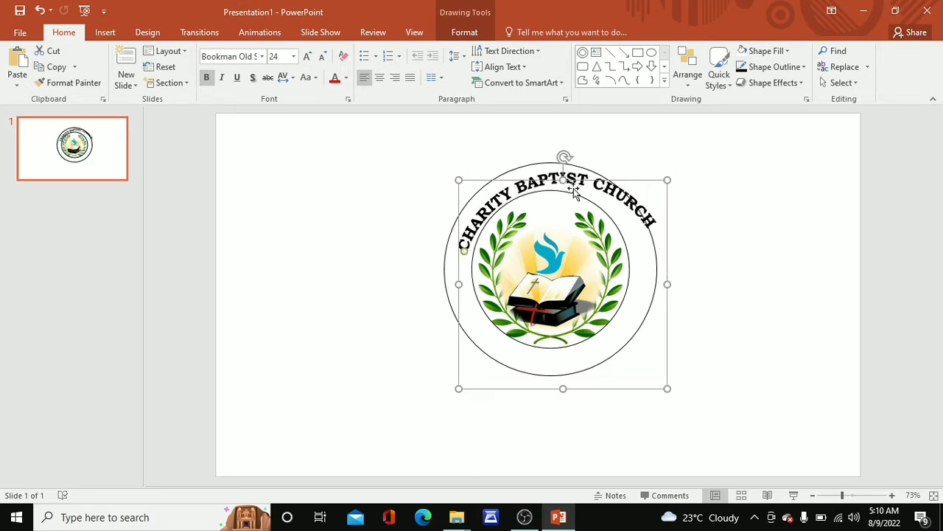
{"action": "left_click_drag", "start_coordinate": [545, 184], "coordinate": [539, 180]}
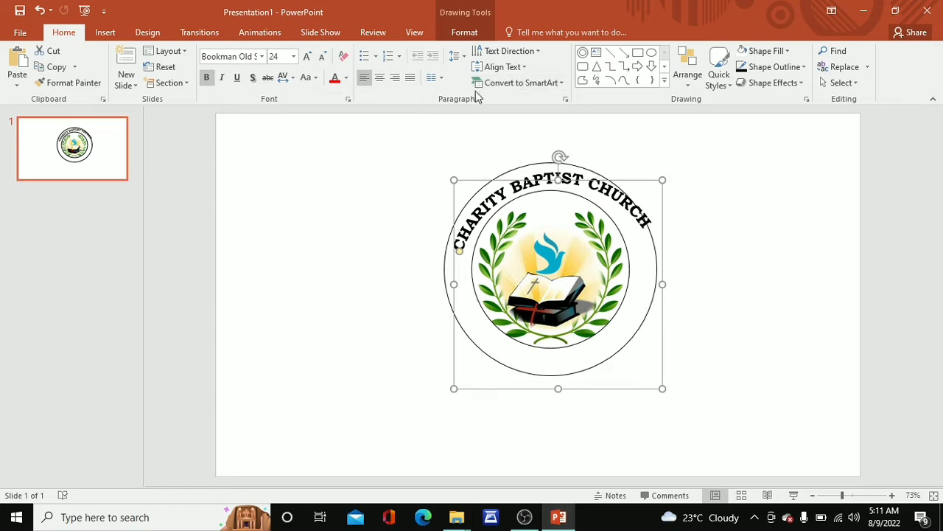
Step: Set the arched text box's width to 4.2 inches
{"action": "left_click", "coordinate": [467, 34]}
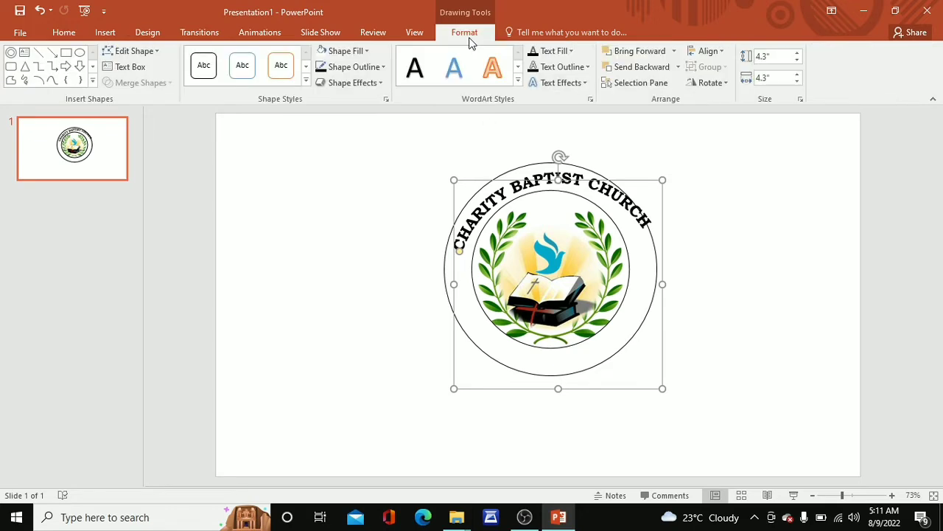
{"action": "left_click", "coordinate": [769, 77]}
{"action": "key", "text": "BackSpace"}
{"action": "type", "text": "2"}
{"action": "key", "text": "Return"}
{"action": "left_click", "coordinate": [733, 189]}
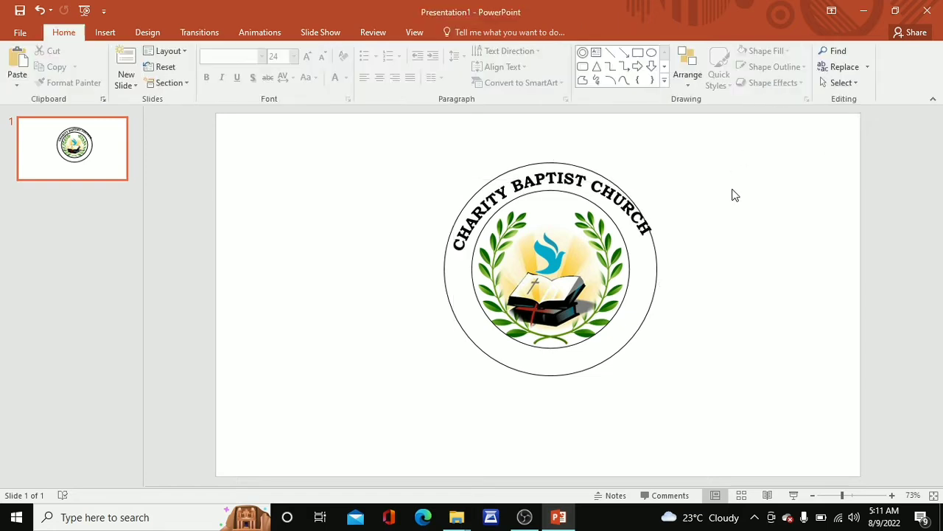
Step: Reduce the arched text box's width to 4.1 inches
{"action": "left_click", "coordinate": [646, 223]}
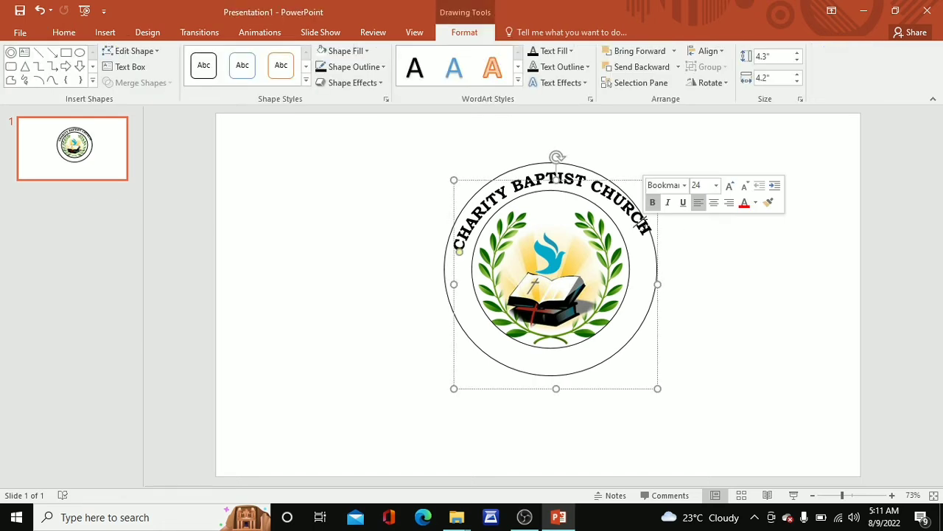
{"action": "left_click", "coordinate": [766, 78]}
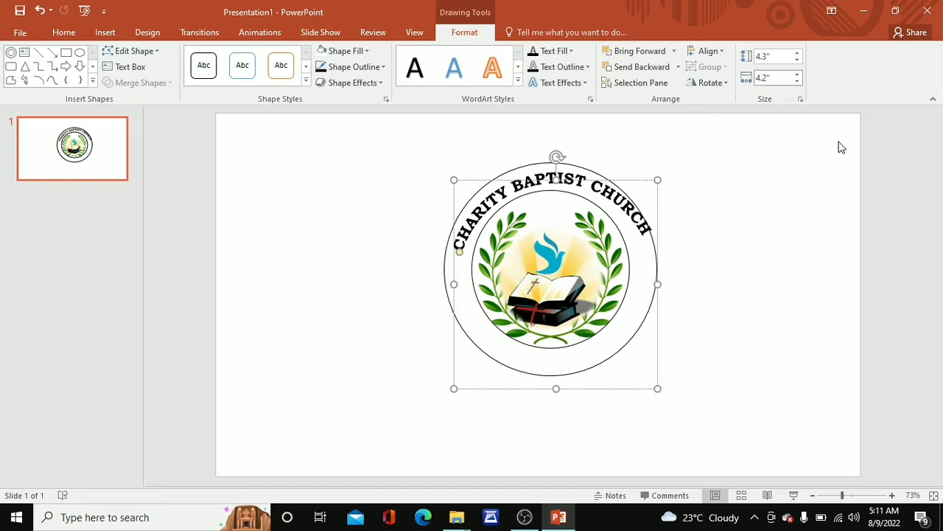
{"action": "key", "text": "BackSpace"}
{"action": "type", "text": "1"}
{"action": "left_click", "coordinate": [762, 298]}
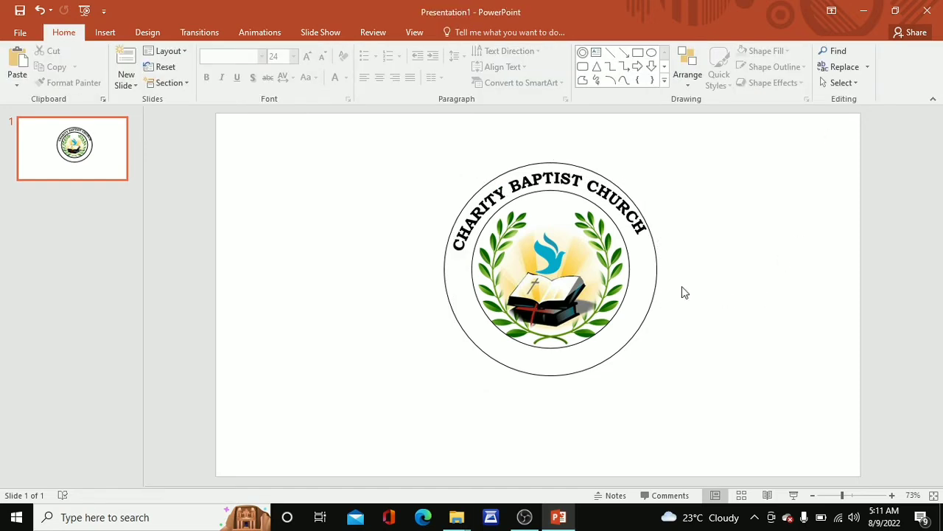
Step: Fine-tune the arched text box's width so the end of CHURCH sits inside the ring's band
{"action": "left_click", "coordinate": [592, 185]}
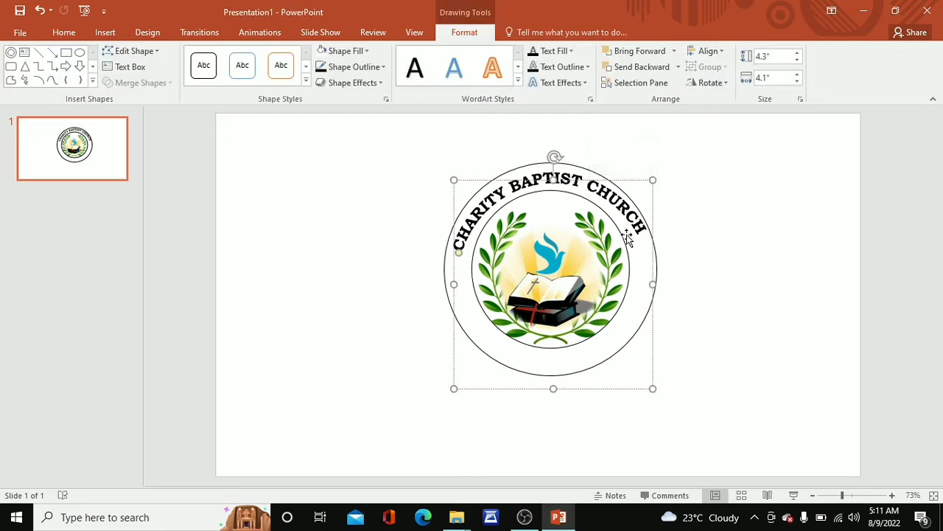
{"action": "left_click", "coordinate": [767, 77]}
{"action": "type", "text": "3"}
{"action": "left_click", "coordinate": [771, 222]}
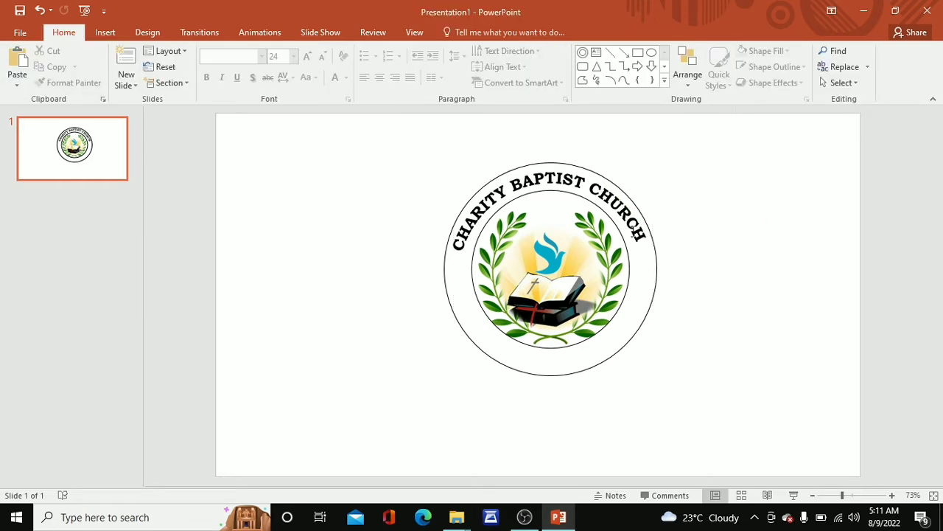
{"action": "left_click", "coordinate": [603, 189]}
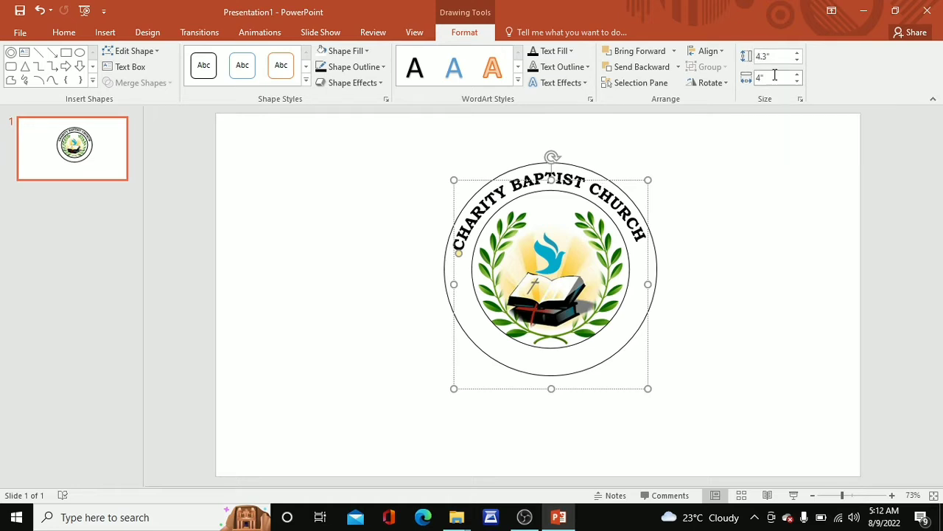
{"action": "left_click", "coordinate": [669, 204]}
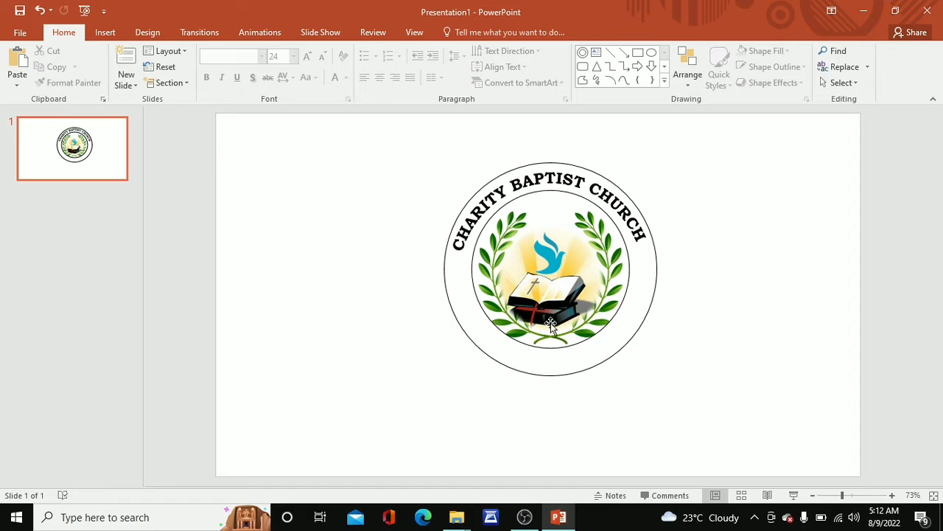
{"action": "left_click", "coordinate": [106, 32]}
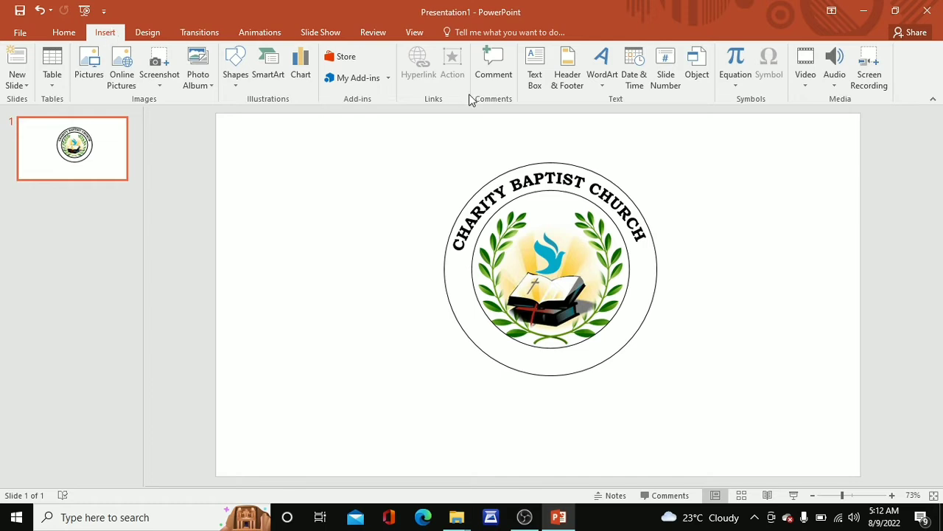
{"action": "left_click", "coordinate": [536, 83]}
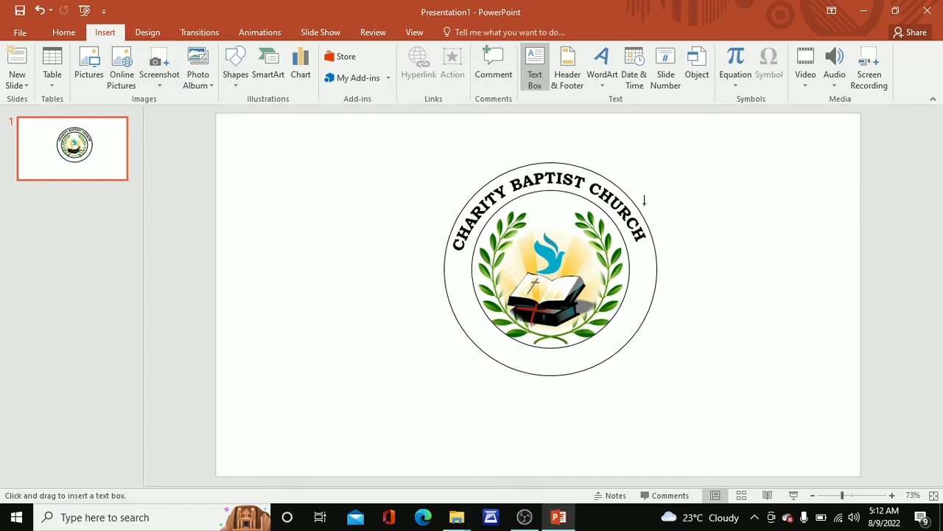
{"action": "left_click", "coordinate": [618, 209]}
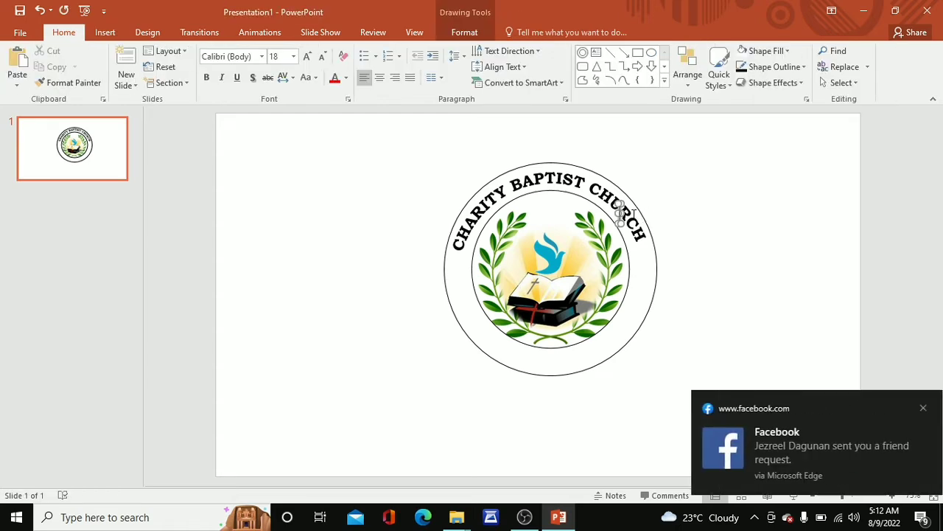
{"action": "left_click", "coordinate": [912, 408]}
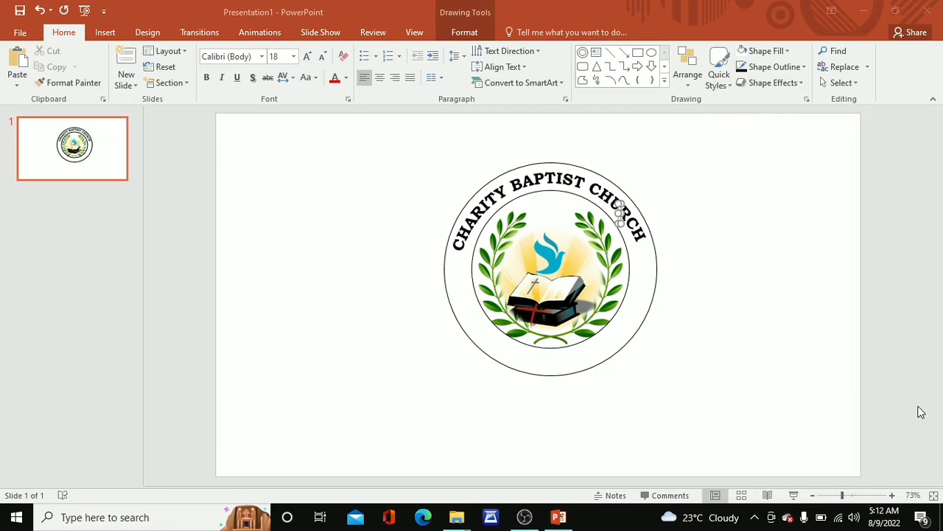
{"action": "left_click", "coordinate": [40, 11]}
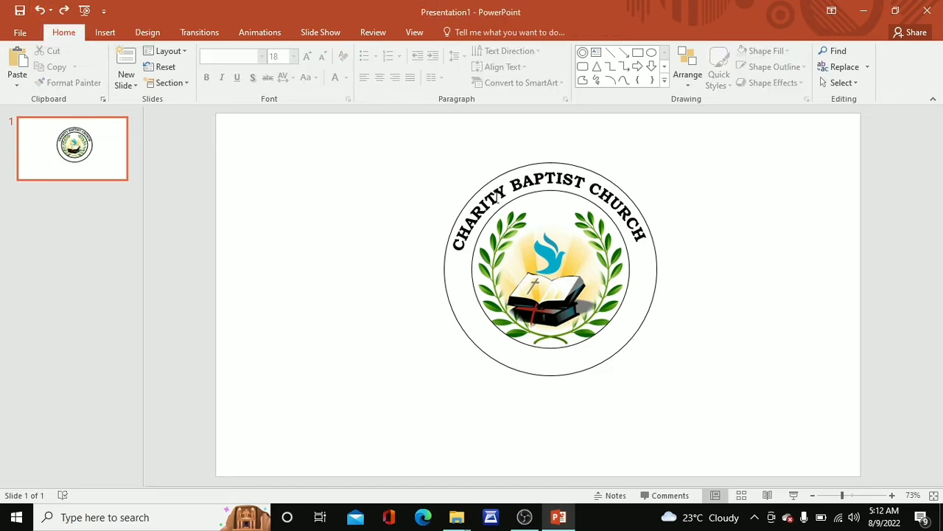
Step: Duplicate the arched CHARITY BAPTIST CHURCH text box and place the copy clear of the logo, towards the slide's lower right
{"action": "left_click", "coordinate": [547, 171]}
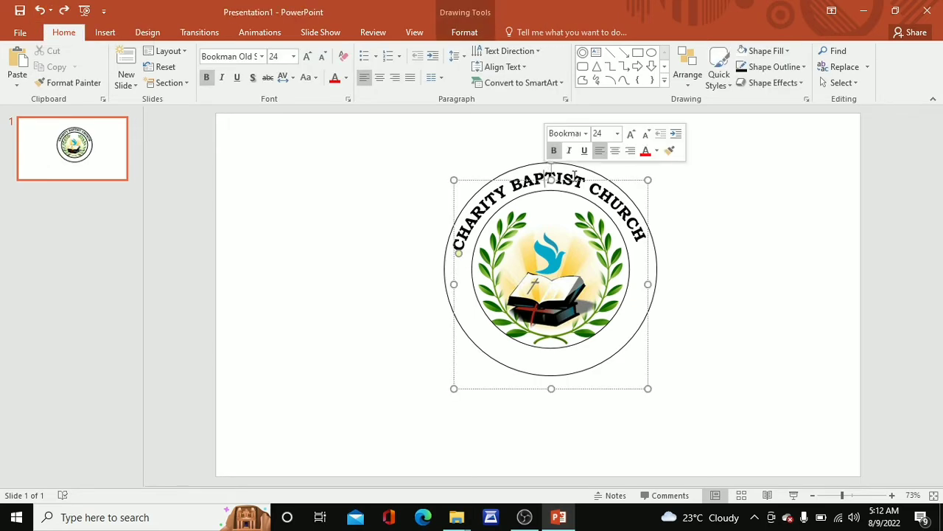
{"action": "left_click", "coordinate": [575, 182]}
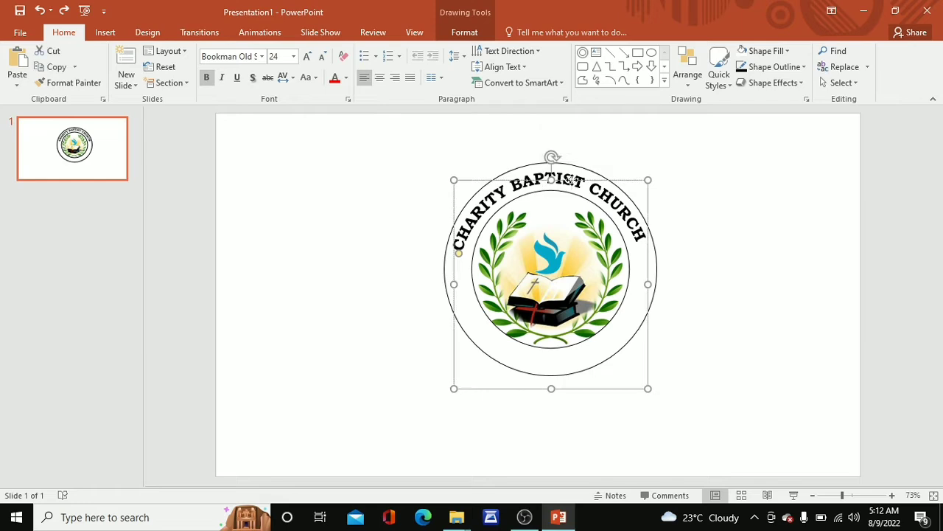
{"action": "right_click", "coordinate": [573, 182]}
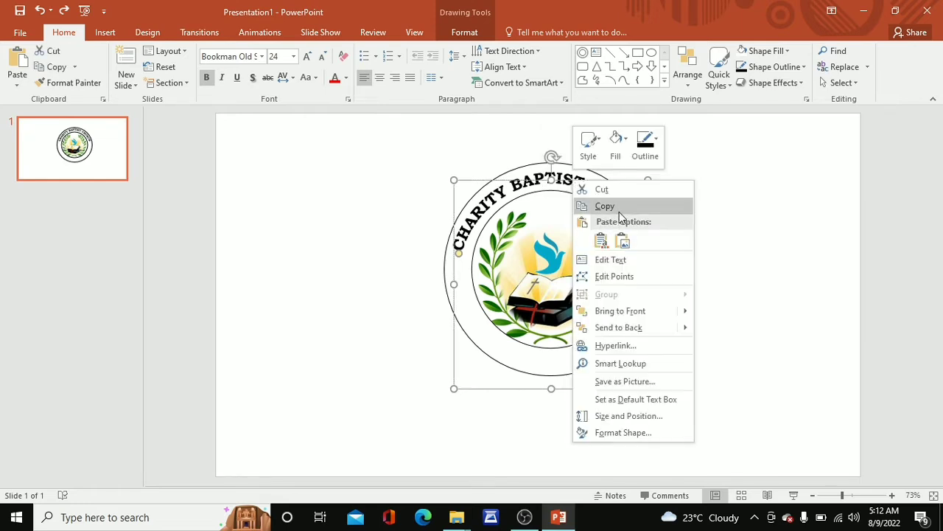
{"action": "left_click", "coordinate": [619, 211]}
{"action": "right_click", "coordinate": [740, 210]}
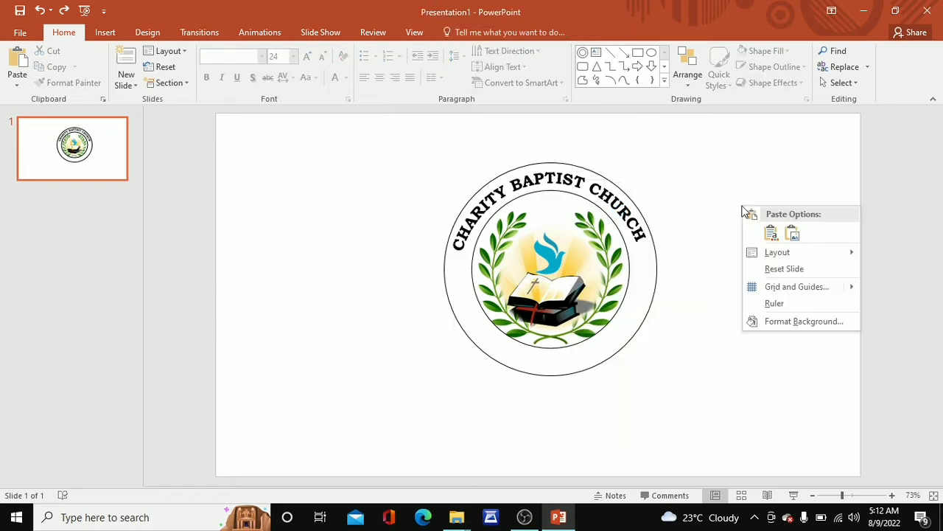
{"action": "left_click", "coordinate": [771, 234]}
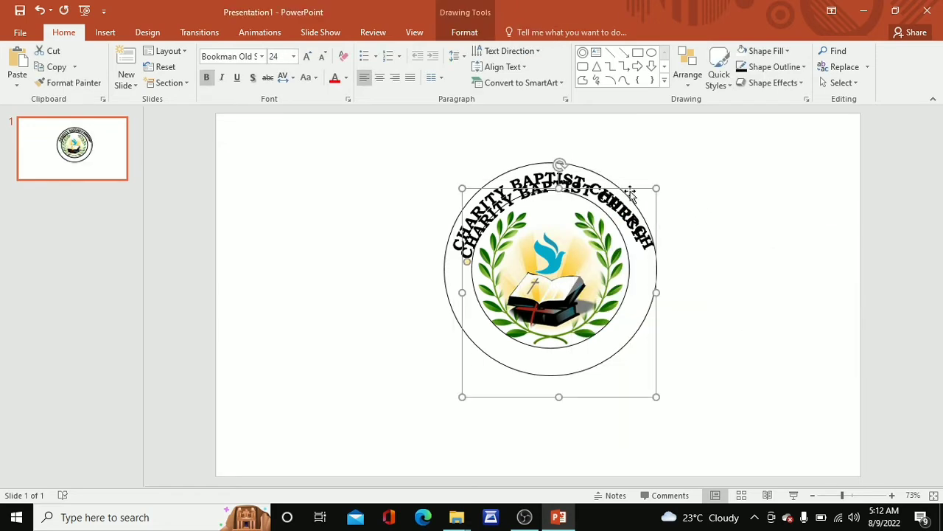
{"action": "left_click_drag", "start_coordinate": [625, 183], "coordinate": [752, 355]}
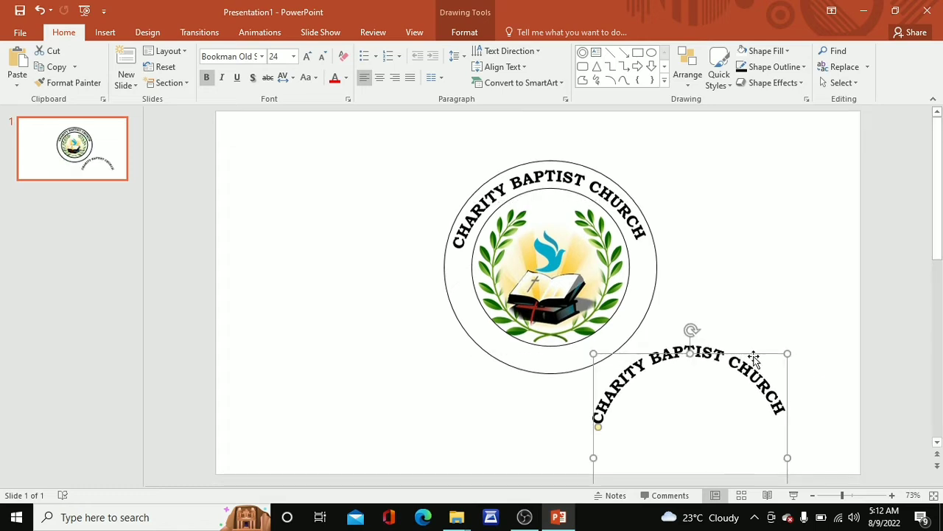
Step: Transform the copied text to the downward Follow Path arch and move it beneath the lower part of the ring
{"action": "left_click", "coordinate": [481, 34]}
{"action": "left_click", "coordinate": [584, 84]}
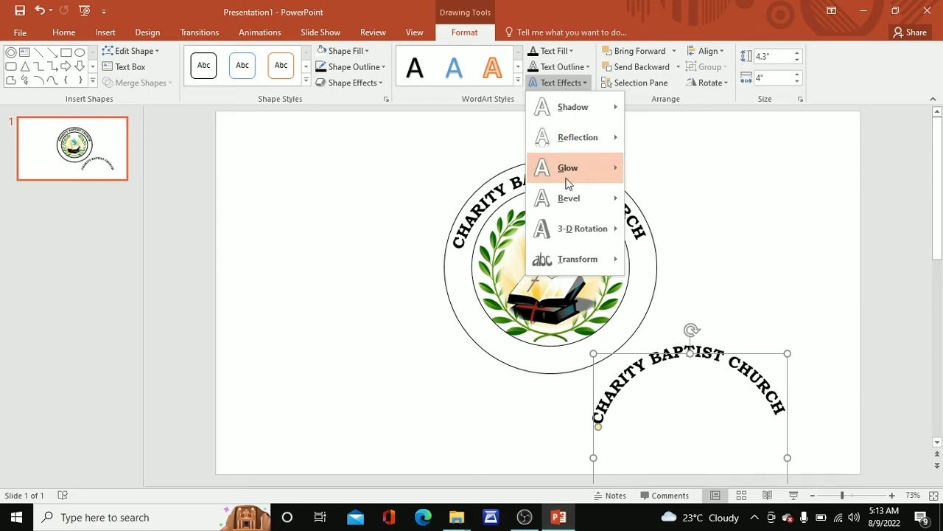
{"action": "mouse_move", "coordinate": [560, 258]}
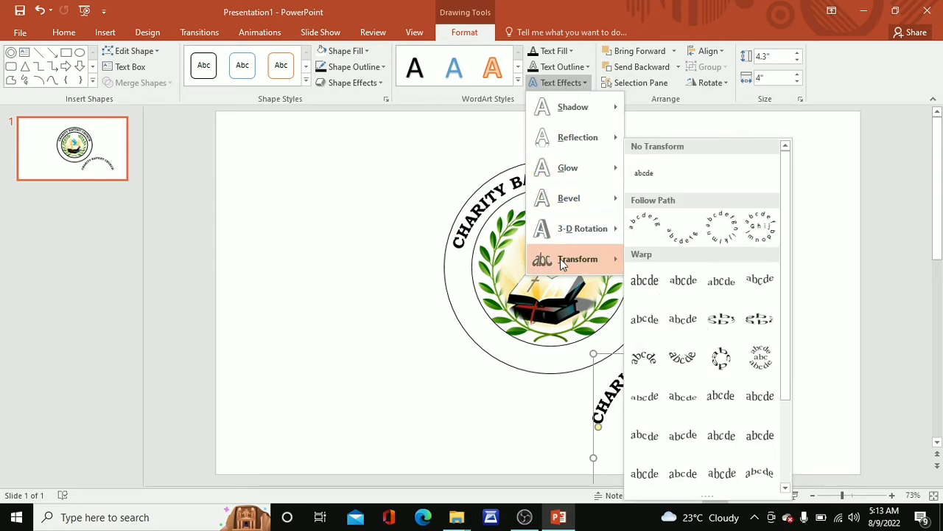
{"action": "left_click", "coordinate": [695, 237]}
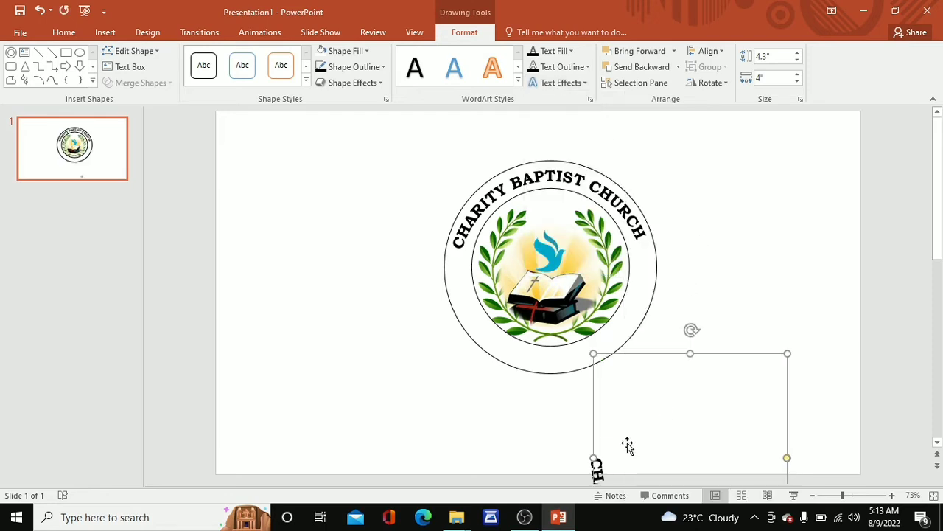
{"action": "left_click_drag", "start_coordinate": [701, 331], "coordinate": [565, 230]}
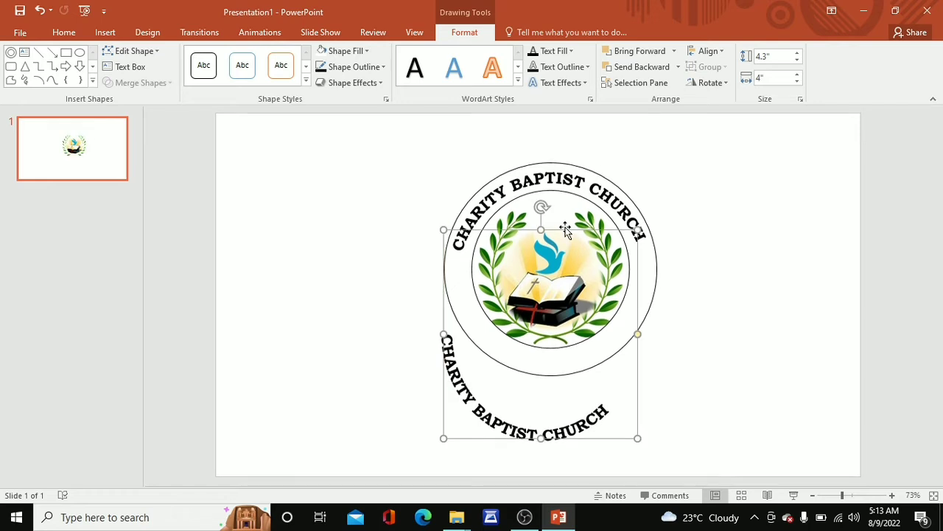
Step: Replace the lower arch's text with 1993
{"action": "left_click", "coordinate": [472, 408]}
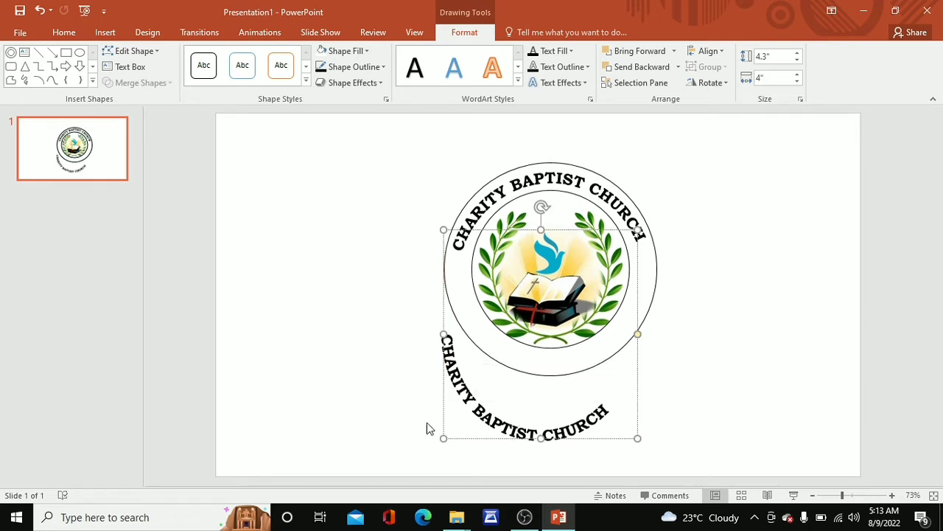
{"action": "left_click_drag", "start_coordinate": [612, 409], "coordinate": [440, 391]}
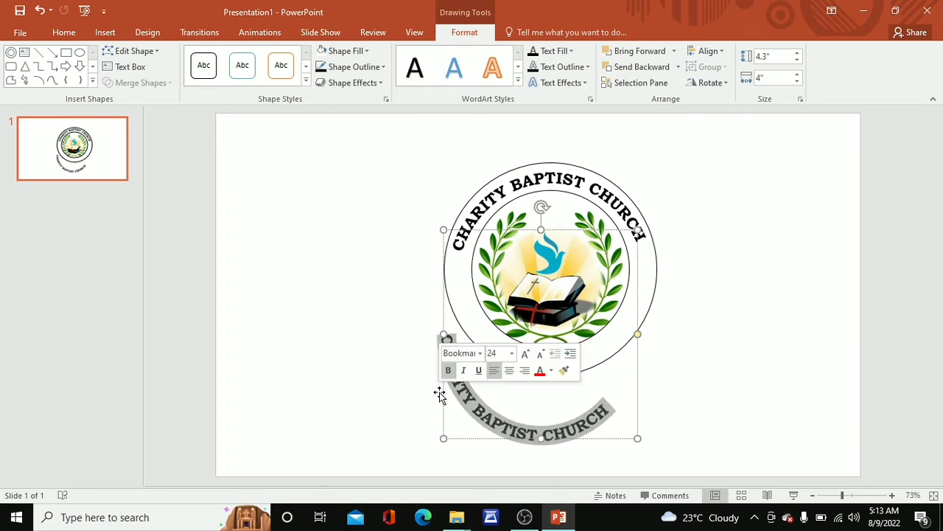
{"action": "key", "text": "BackSpace"}
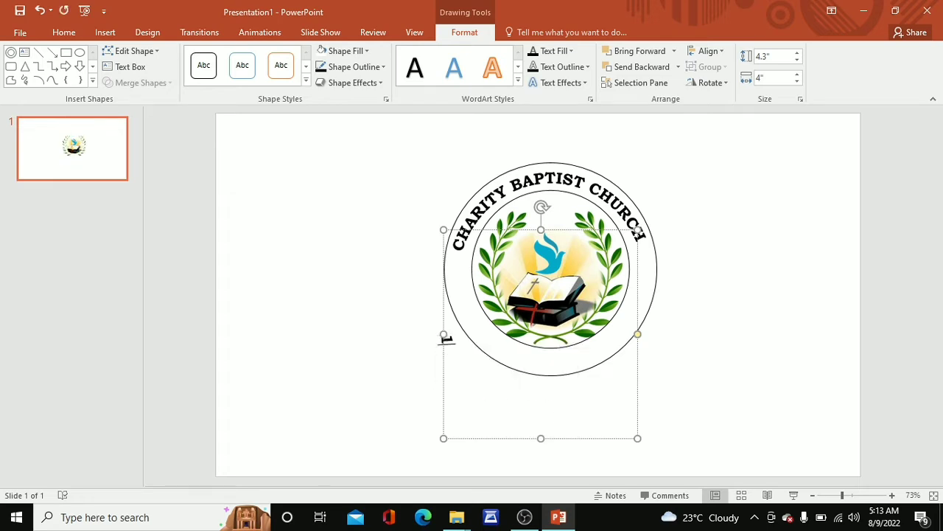
{"action": "type", "text": "19"}
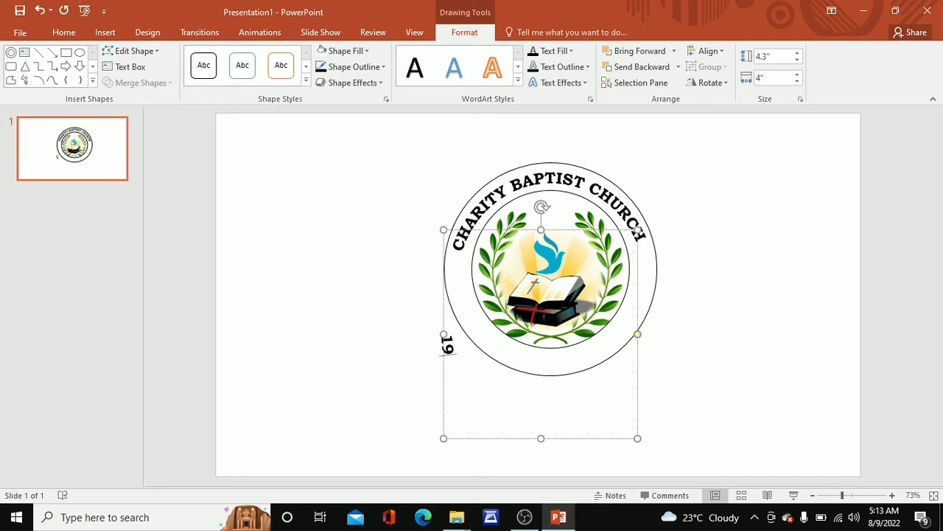
{"action": "type", "text": "93"}
Step: Shift 1993 along its arch with leading spaces and move its text box to centre the year in the ring's lower band
{"action": "left_click", "coordinate": [448, 334]}
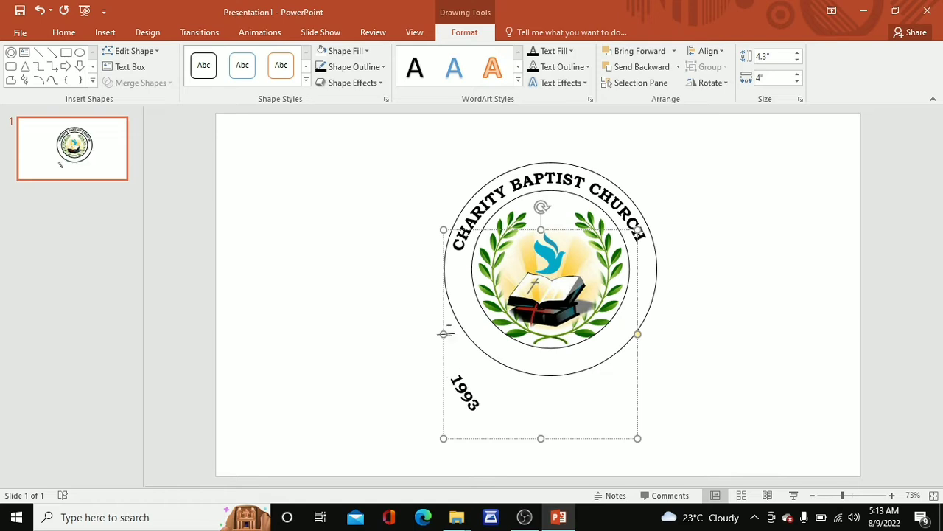
{"action": "left_click", "coordinate": [448, 331]}
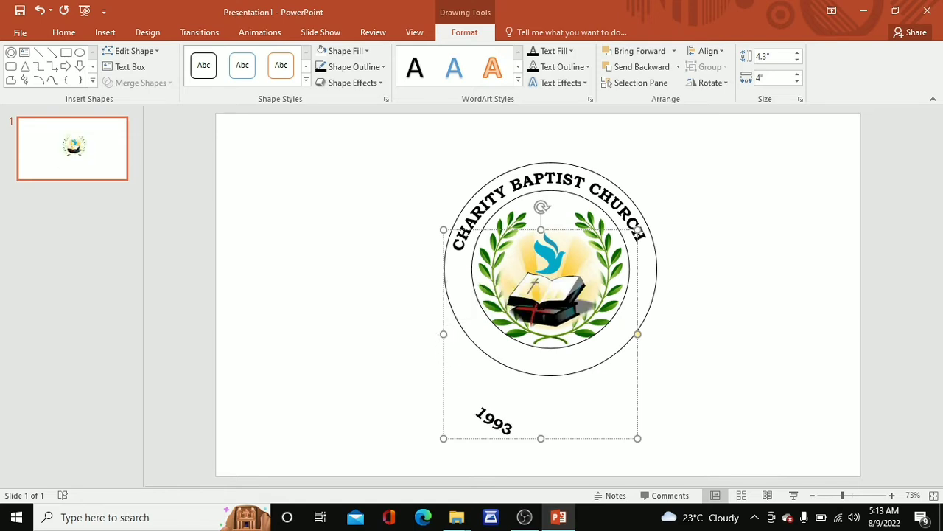
{"action": "left_click_drag", "start_coordinate": [598, 233], "coordinate": [639, 172]}
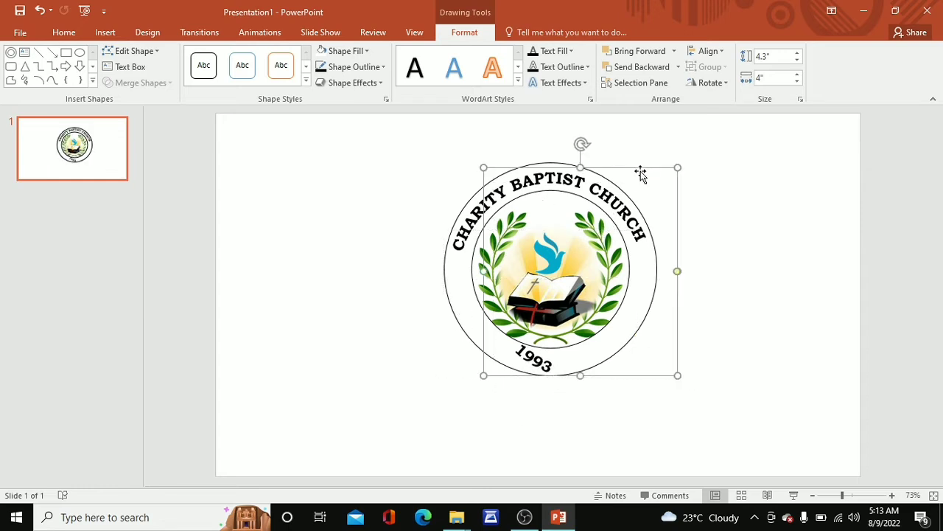
{"action": "left_click_drag", "start_coordinate": [516, 350], "coordinate": [568, 372]}
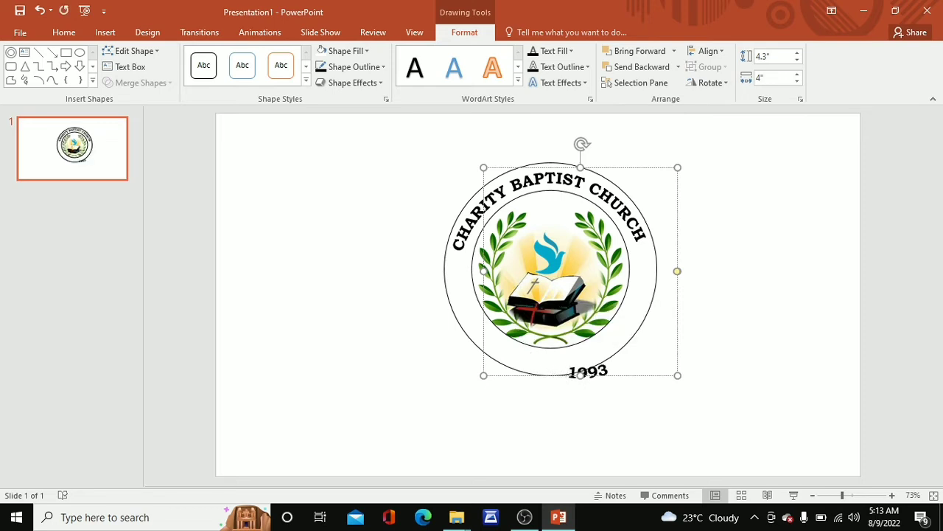
{"action": "left_click_drag", "start_coordinate": [622, 168], "coordinate": [588, 159]}
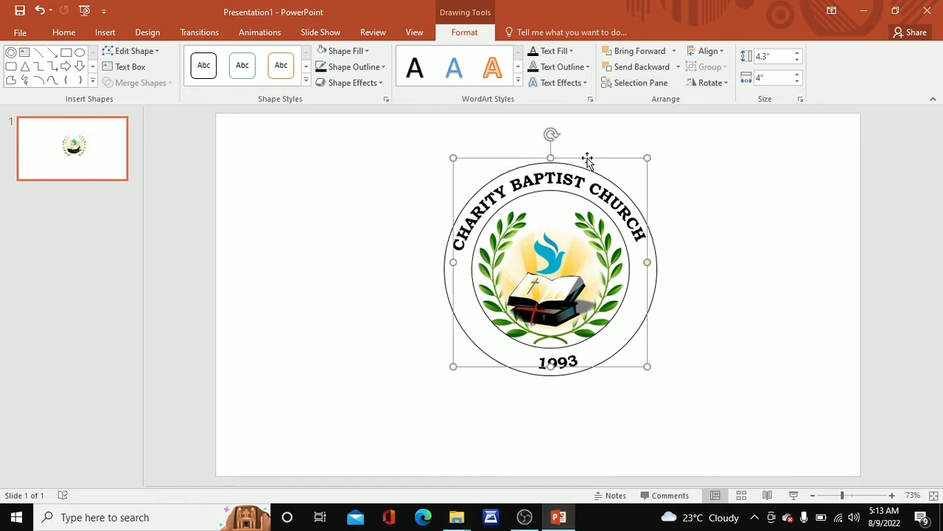
{"action": "left_click", "coordinate": [538, 364]}
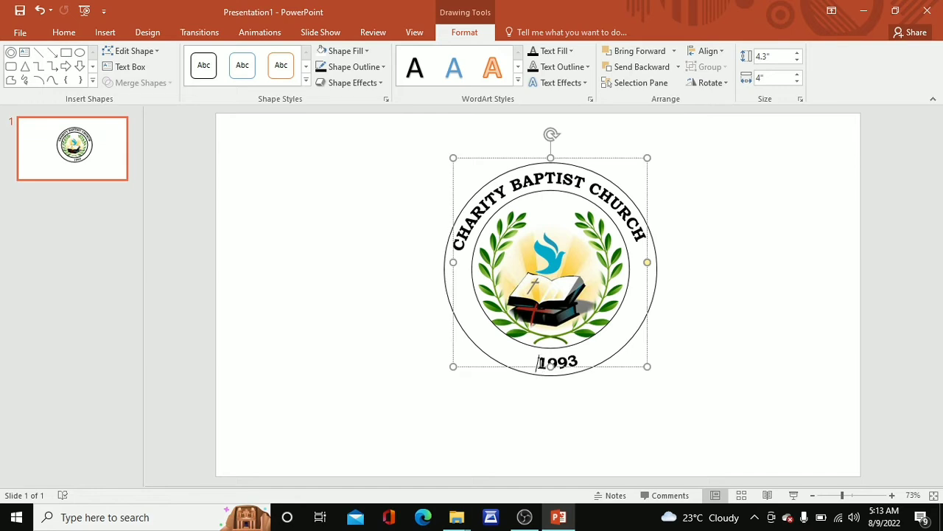
{"action": "type", "text": "irc"}
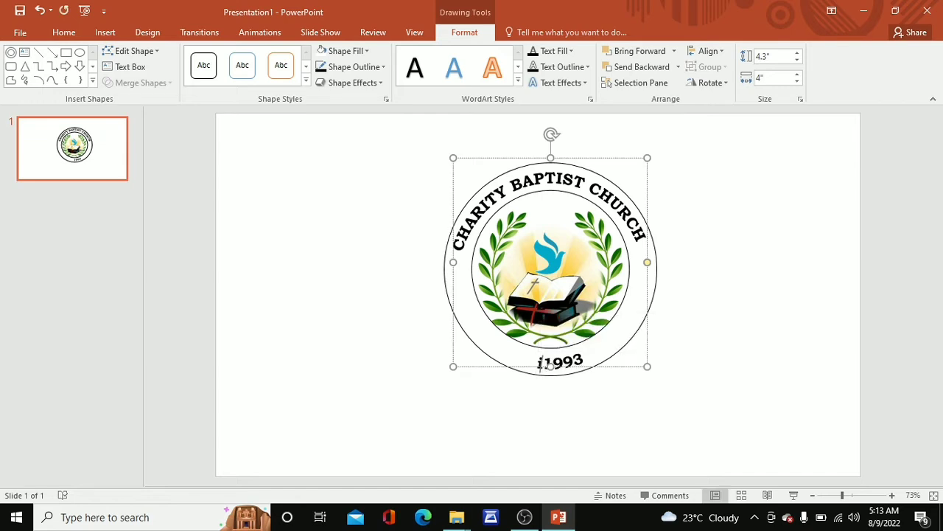
{"action": "key", "text": "BackSpace"}
{"action": "key", "text": "BackSpace"}
{"action": "key", "text": "BackSpace"}
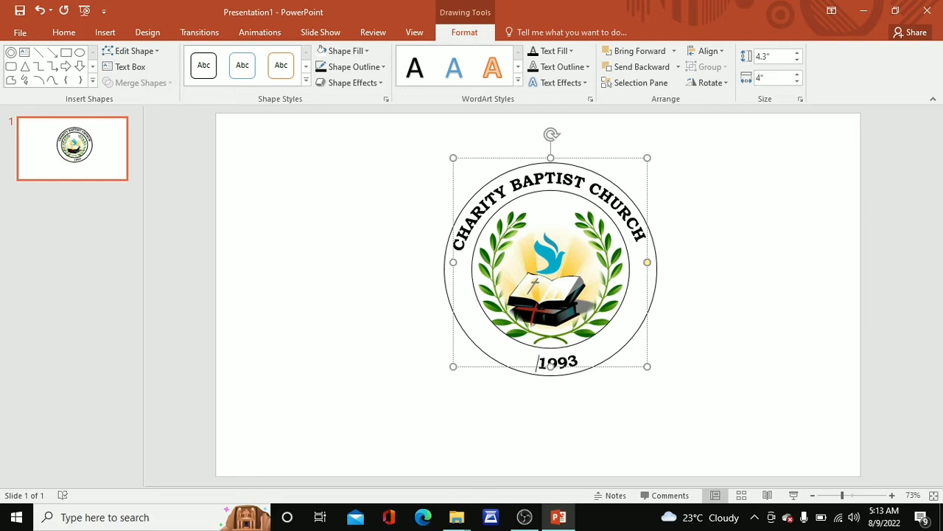
Step: Add "ST." before 1993 and remove leading spaces to shift the lettering back along the lower arch
{"action": "type", "text": "S"}
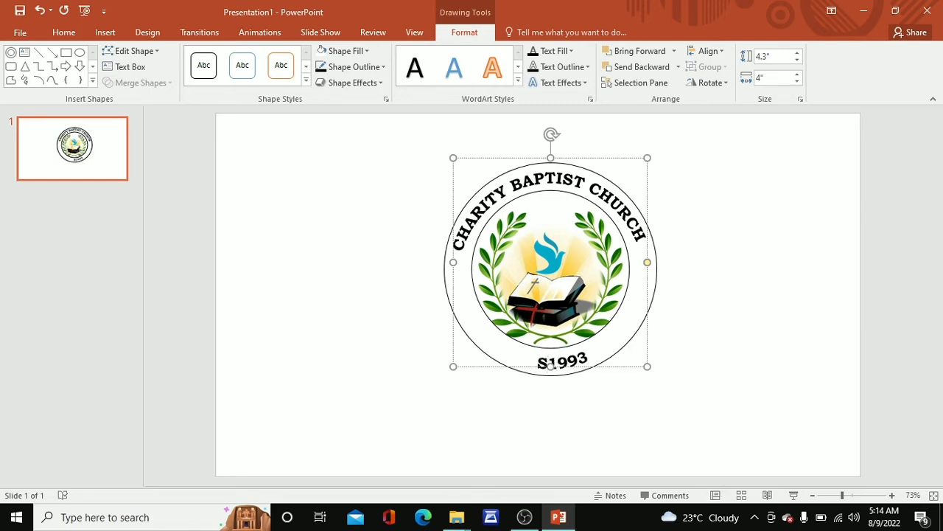
{"action": "type", "text": "T."}
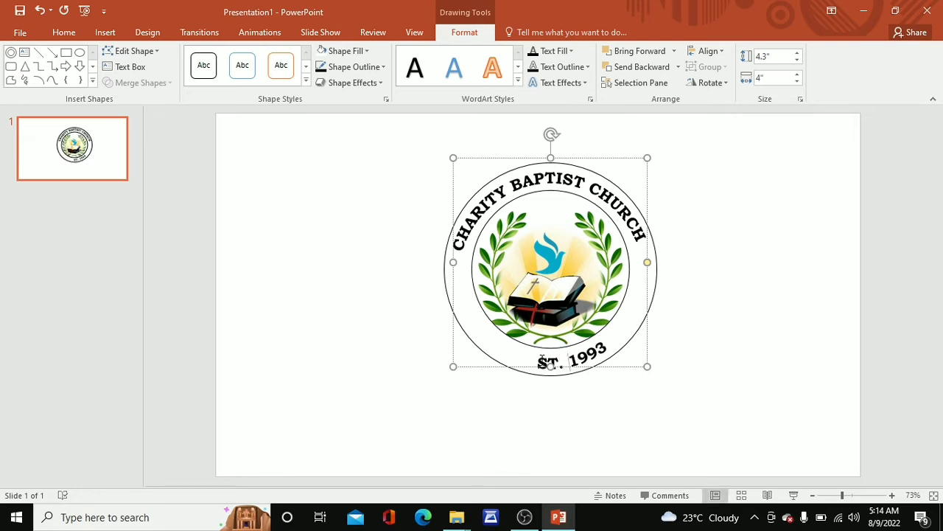
{"action": "key", "text": "BackSpace"}
{"action": "key", "text": "BackSpace"}
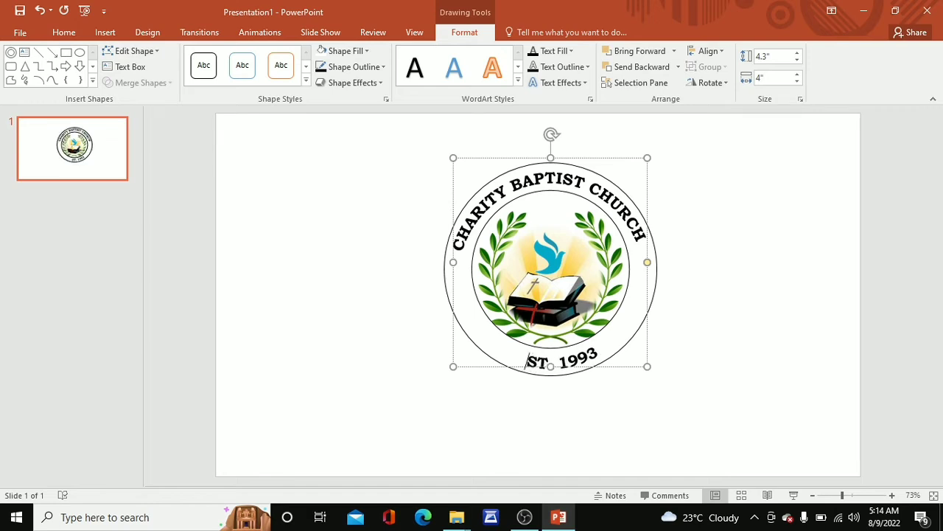
Step: Change the prefix before 1993 so the lower arch reads "Since 1993"
{"action": "left_click", "coordinate": [551, 361]}
{"action": "key", "text": "BackSpace"}
{"action": "key", "text": "BackSpace"}
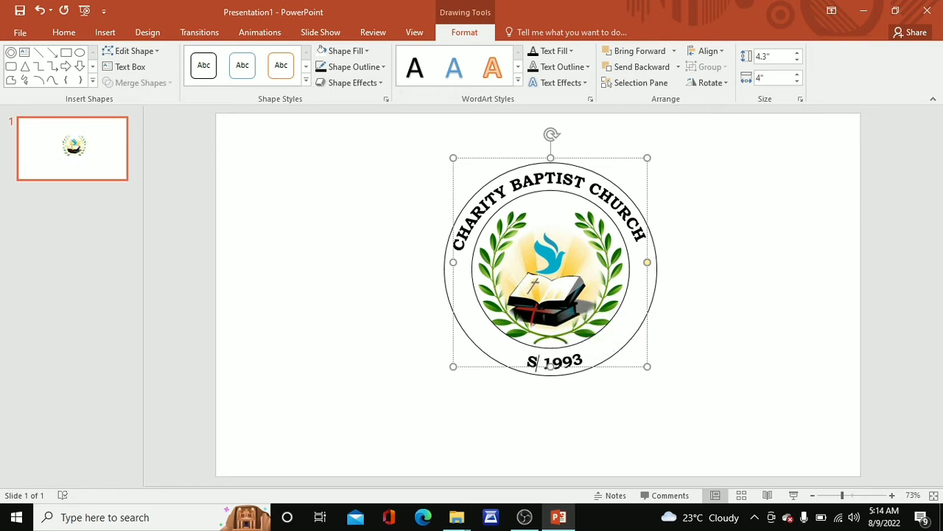
{"action": "type", "text": "ircw"}
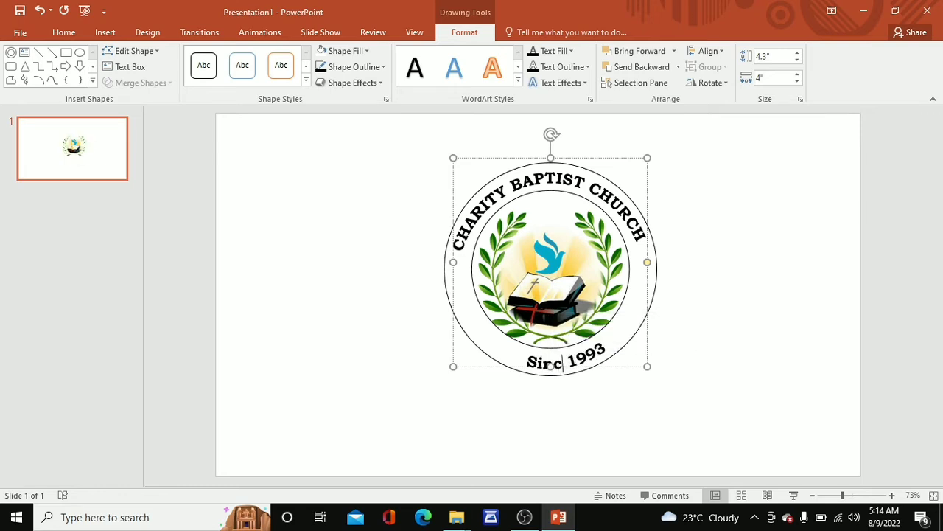
{"action": "key", "text": "BackSpace"}
{"action": "key", "text": "BackSpace"}
{"action": "key", "text": "BackSpace"}
{"action": "type", "text": "nce"}
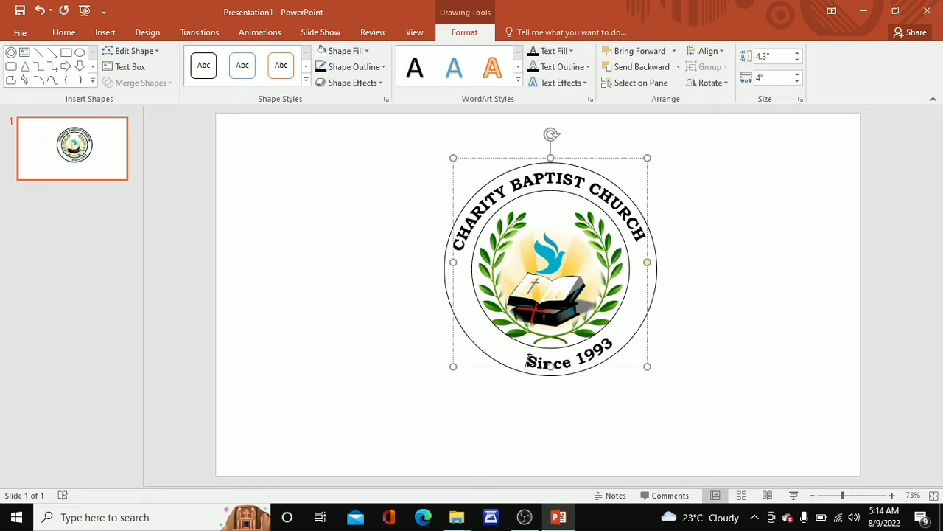
Step: Remove leading spaces before "Since 1993" to centre the lettering in the ring's lower band
{"action": "key", "text": "BackSpace"}
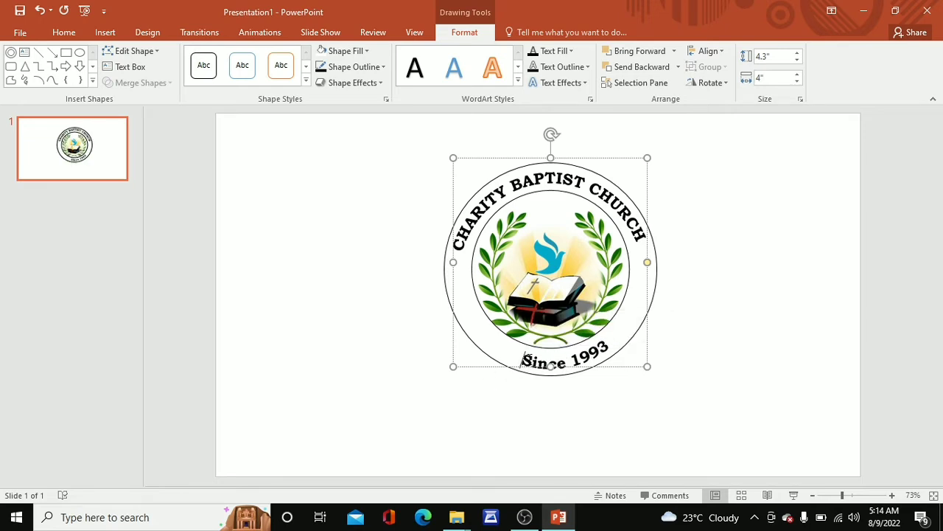
{"action": "key", "text": "BackSpace"}
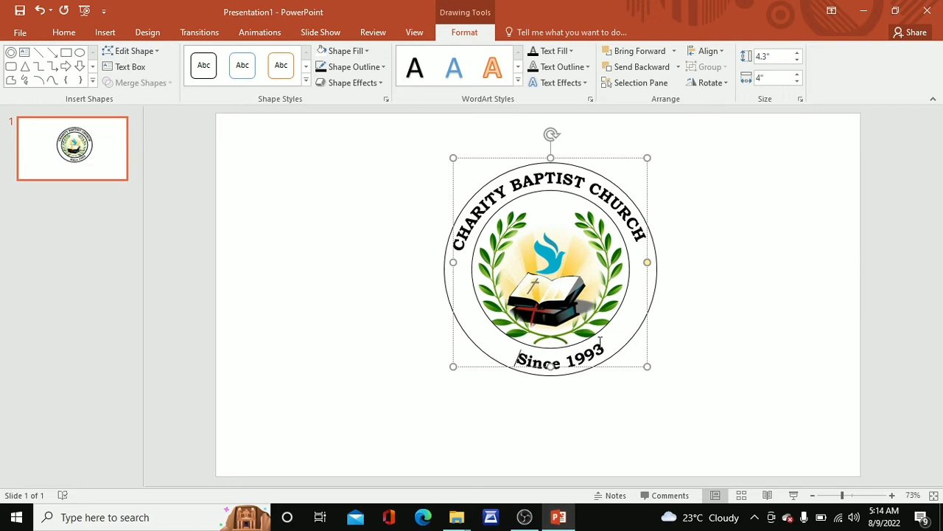
{"action": "left_click", "coordinate": [729, 269]}
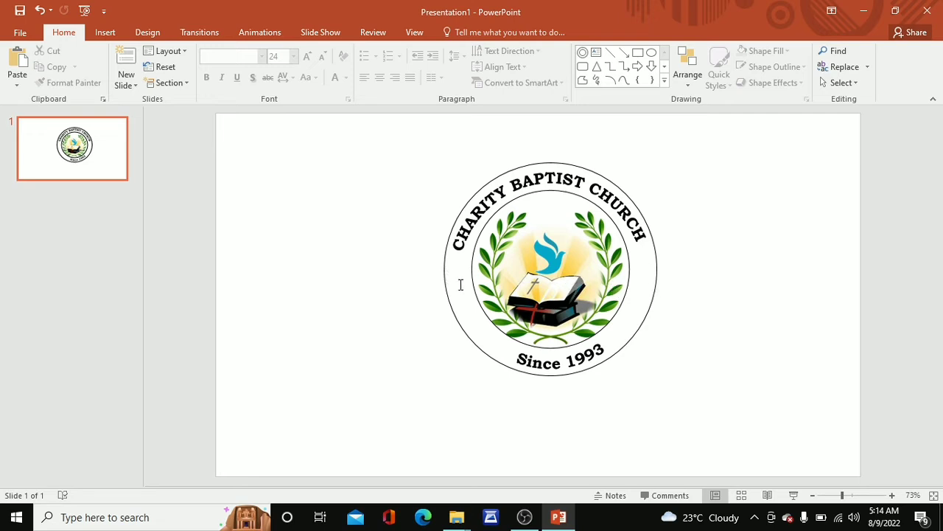
Step: Draw a five-point star in the ring's left band below CHARITY, and size it to about 0.31" high by 0.42" wide
{"action": "left_click", "coordinate": [118, 32]}
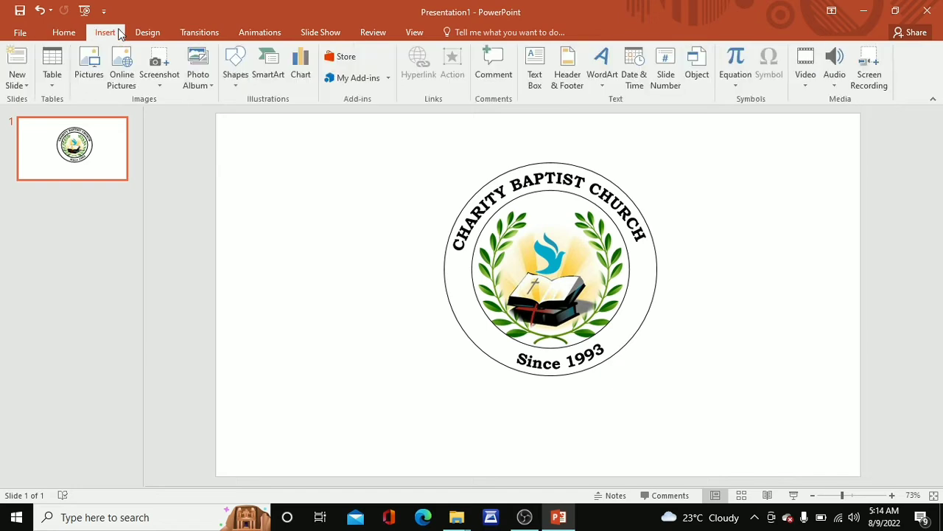
{"action": "left_click", "coordinate": [229, 81]}
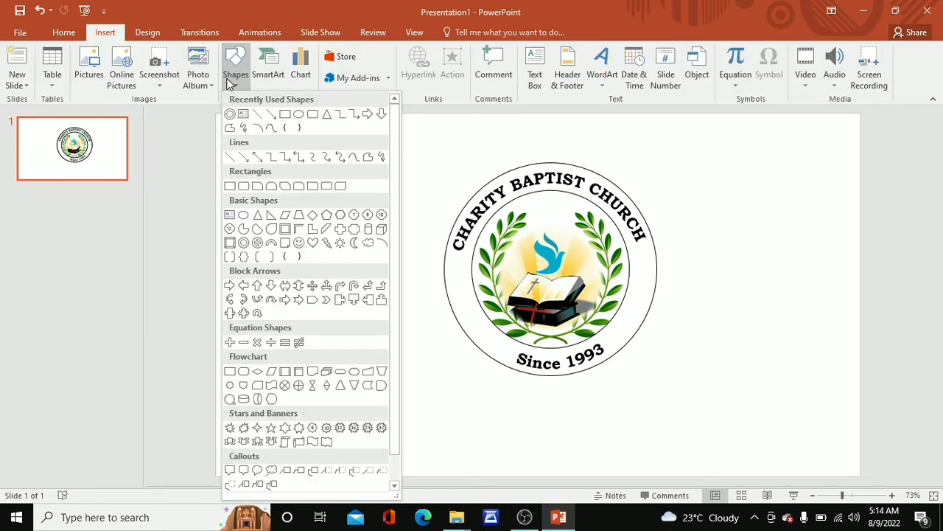
{"action": "left_click", "coordinate": [275, 431]}
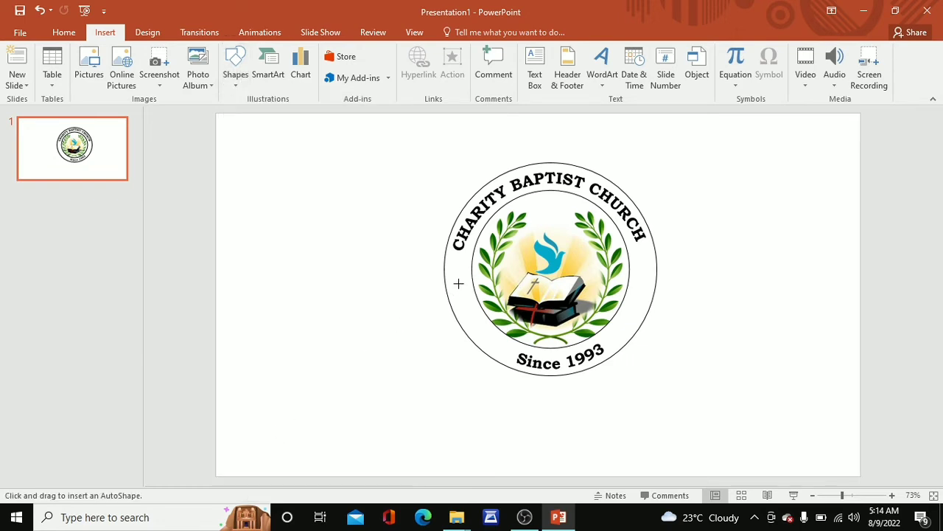
{"action": "left_click_drag", "start_coordinate": [457, 285], "coordinate": [470, 301]}
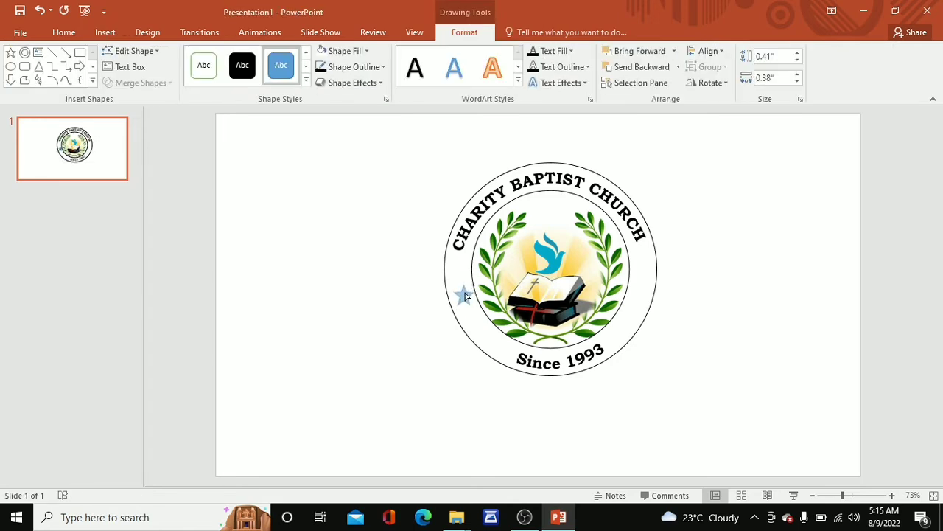
{"action": "left_click", "coordinate": [417, 315]}
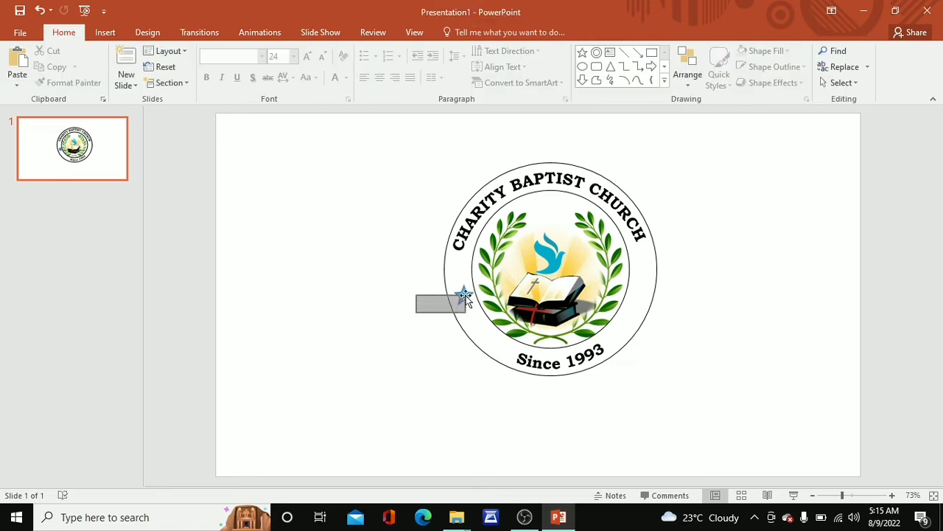
{"action": "left_click_drag", "start_coordinate": [465, 297], "coordinate": [462, 284]}
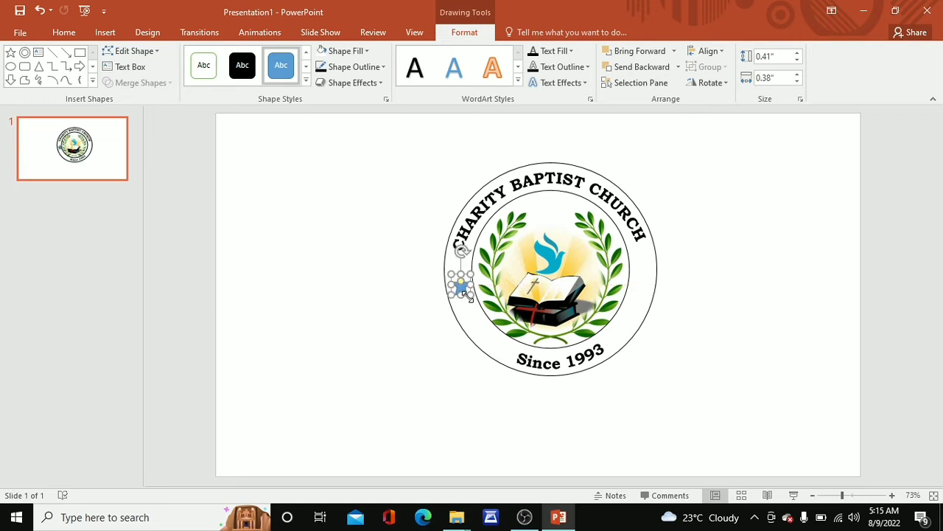
{"action": "left_click_drag", "start_coordinate": [463, 293], "coordinate": [469, 289]}
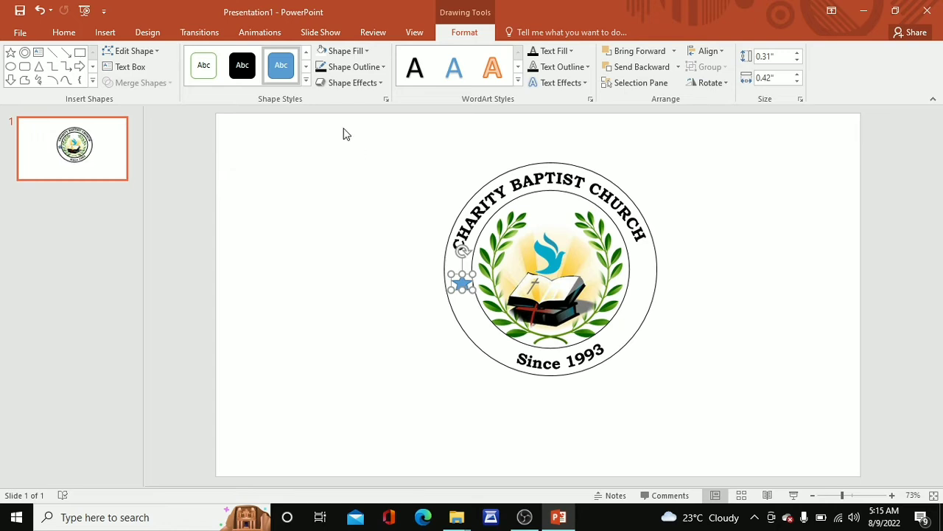
Step: Fill the star with standard red and remove its outline
{"action": "left_click", "coordinate": [356, 53]}
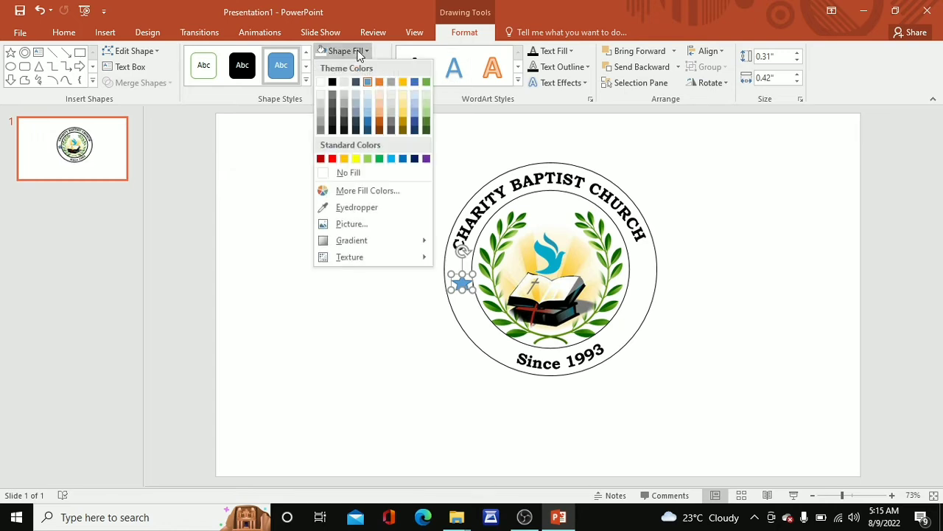
{"action": "left_click", "coordinate": [333, 158]}
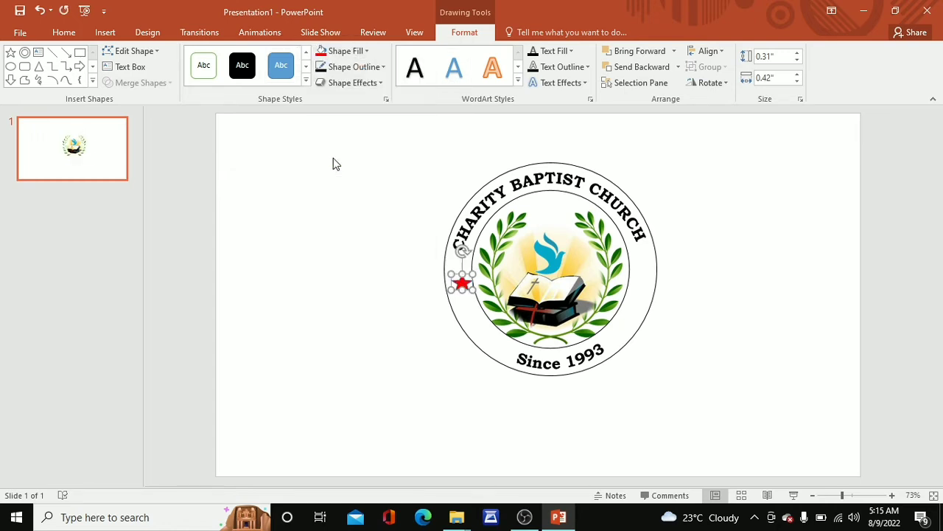
{"action": "left_click", "coordinate": [379, 66]}
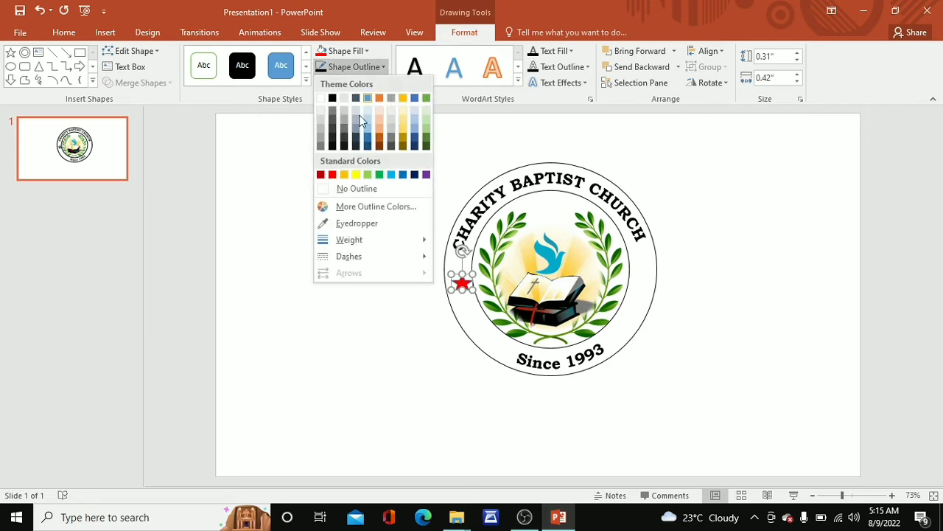
{"action": "left_click", "coordinate": [341, 189]}
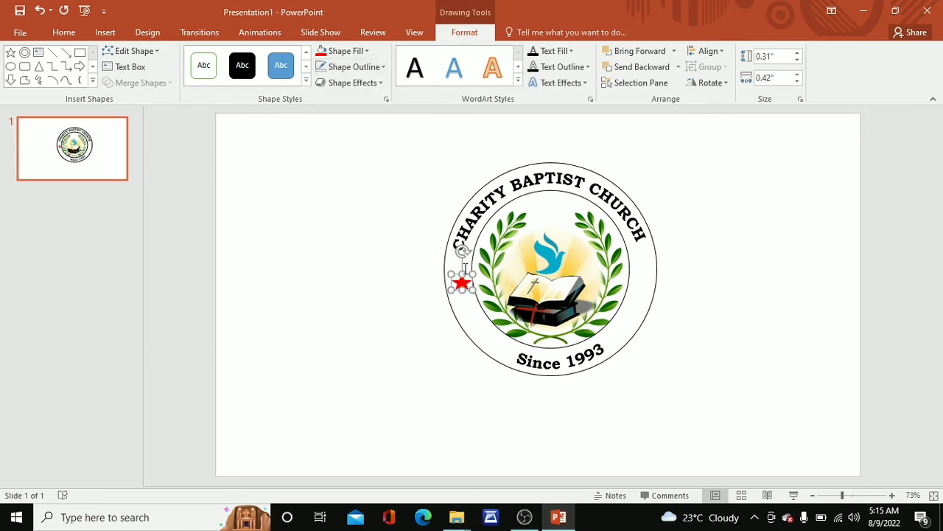
Step: Duplicate the red star and place the copy in the ring's right band, level with the first star
{"action": "left_click_drag", "start_coordinate": [462, 284], "coordinate": [471, 292]}
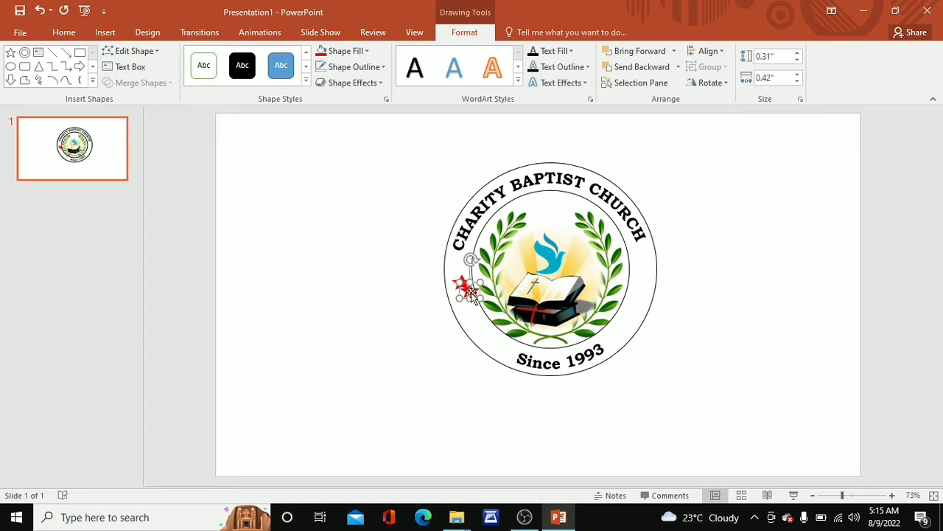
{"action": "left_click_drag", "start_coordinate": [471, 292], "coordinate": [647, 253]}
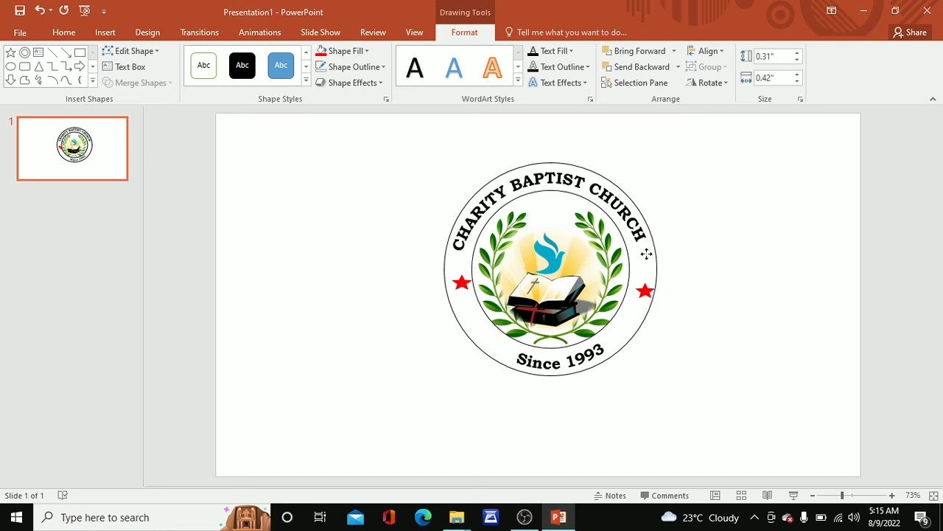
{"action": "left_click_drag", "start_coordinate": [645, 290], "coordinate": [643, 284]}
{"action": "left_click", "coordinate": [720, 291]}
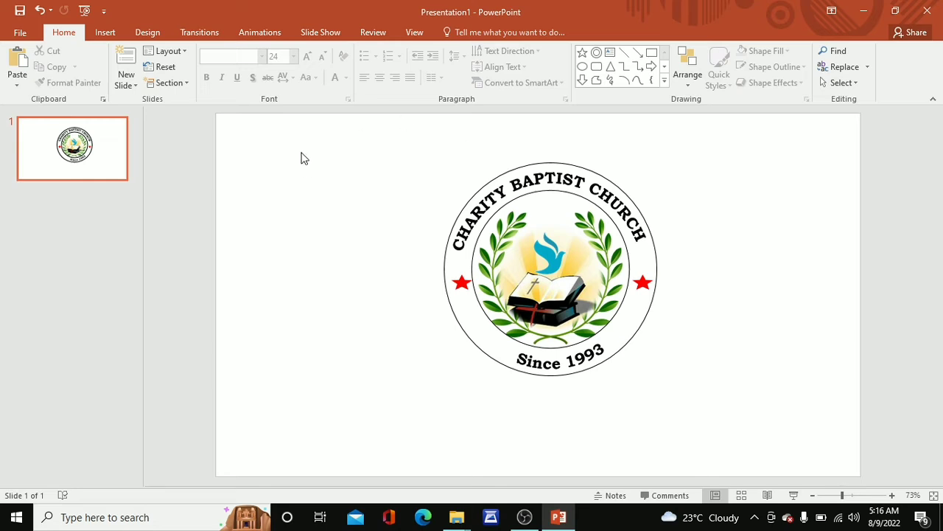
Step: Select every part of the logo and group them into one object
{"action": "mouse_move", "coordinate": [302, 145]}
{"action": "left_mouse_down"}
{"action": "mouse_move", "coordinate": [653, 305]}
{"action": "mouse_move", "coordinate": [738, 450]}
{"action": "left_mouse_up"}
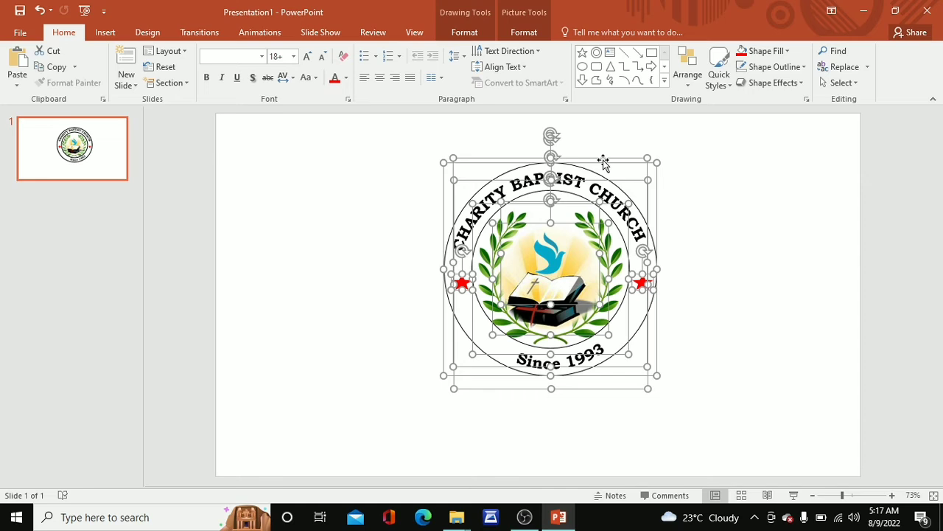
{"action": "right_click", "coordinate": [603, 162]}
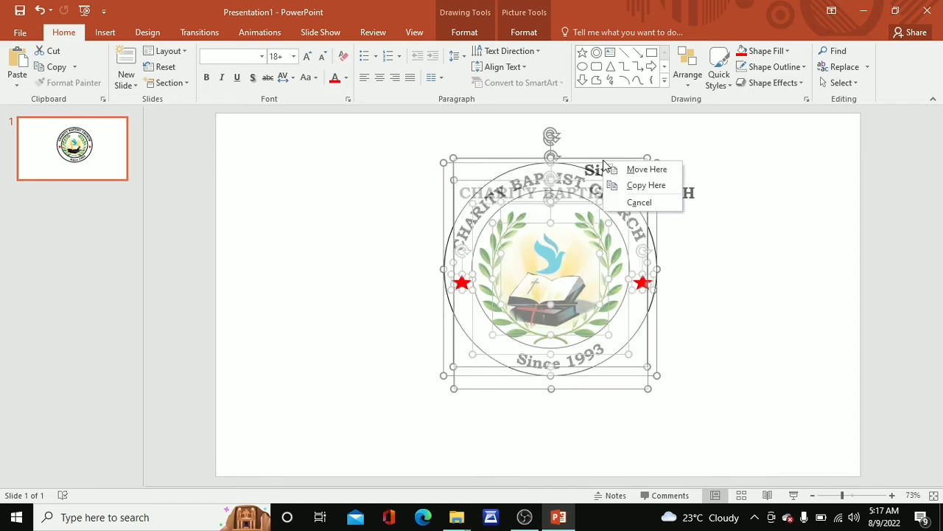
{"action": "left_click", "coordinate": [543, 162]}
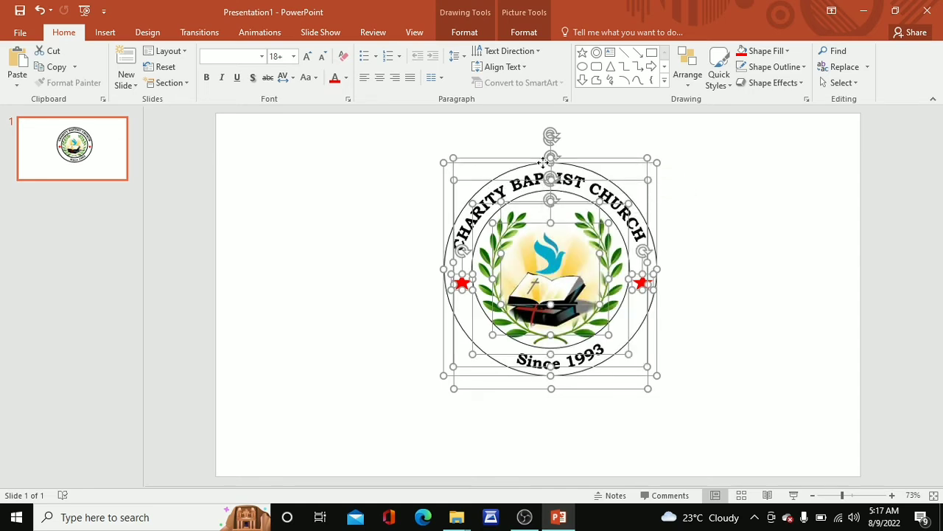
{"action": "right_click", "coordinate": [543, 162]}
{"action": "mouse_move", "coordinate": [593, 244]}
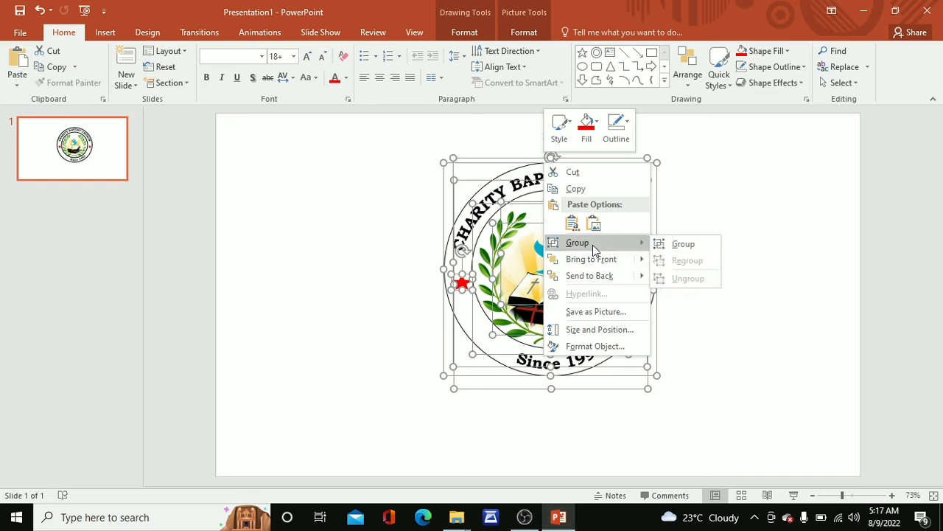
{"action": "left_click", "coordinate": [682, 244]}
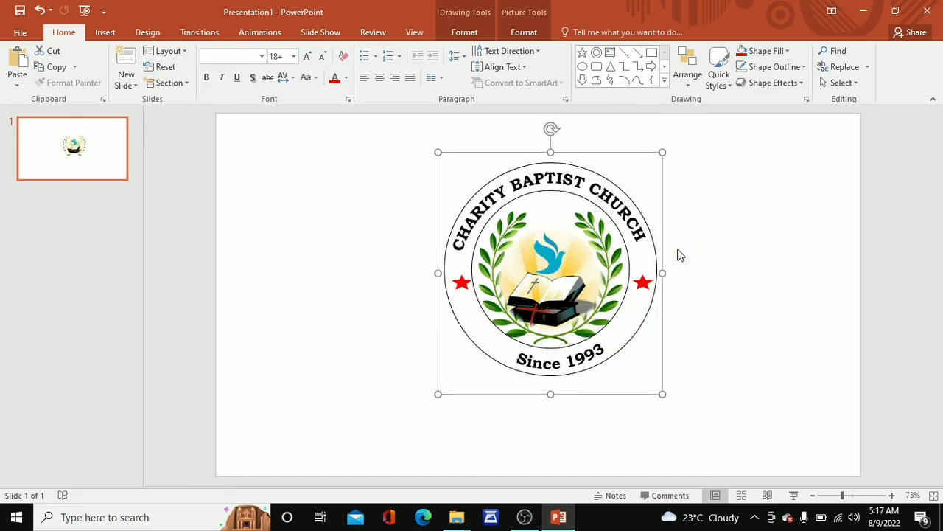
{"action": "left_click", "coordinate": [781, 234]}
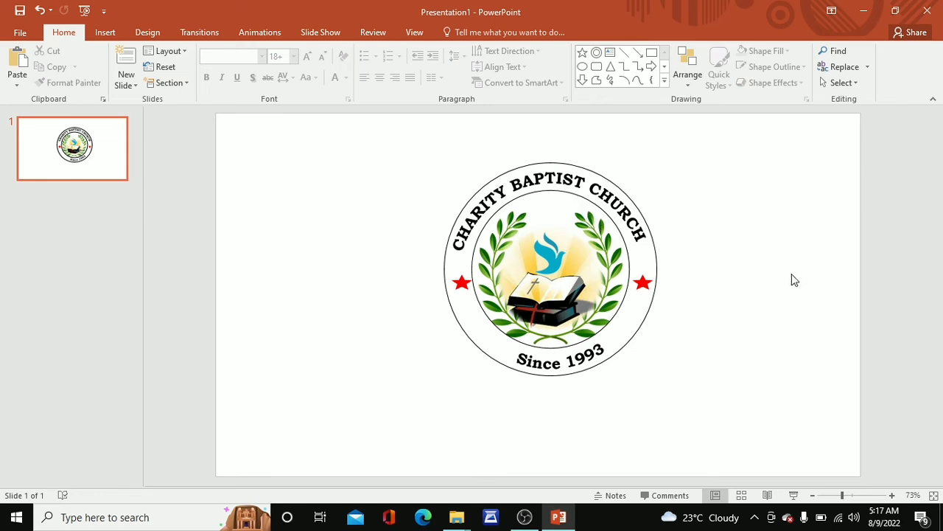
Step: Move the grouped logo left on the slide, to just left of the slide's centre
{"action": "left_click", "coordinate": [631, 197]}
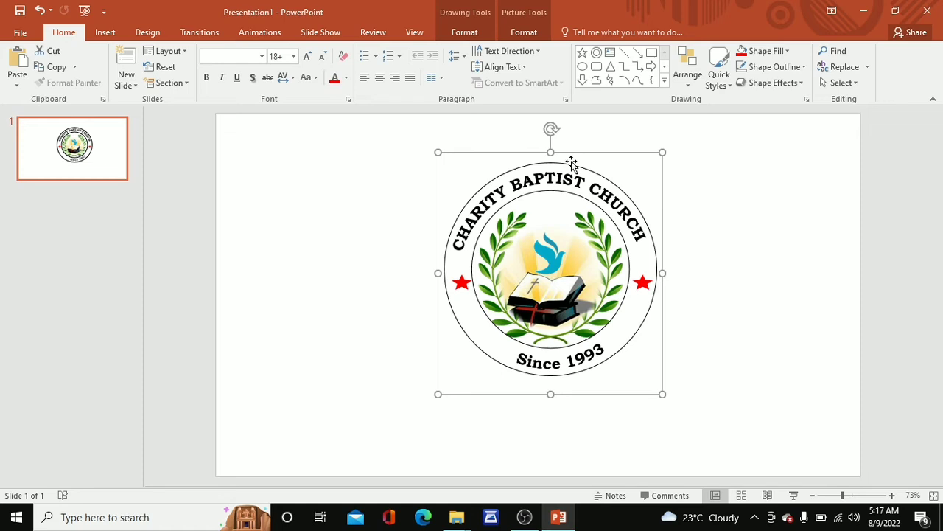
{"action": "left_click_drag", "start_coordinate": [571, 162], "coordinate": [533, 161]}
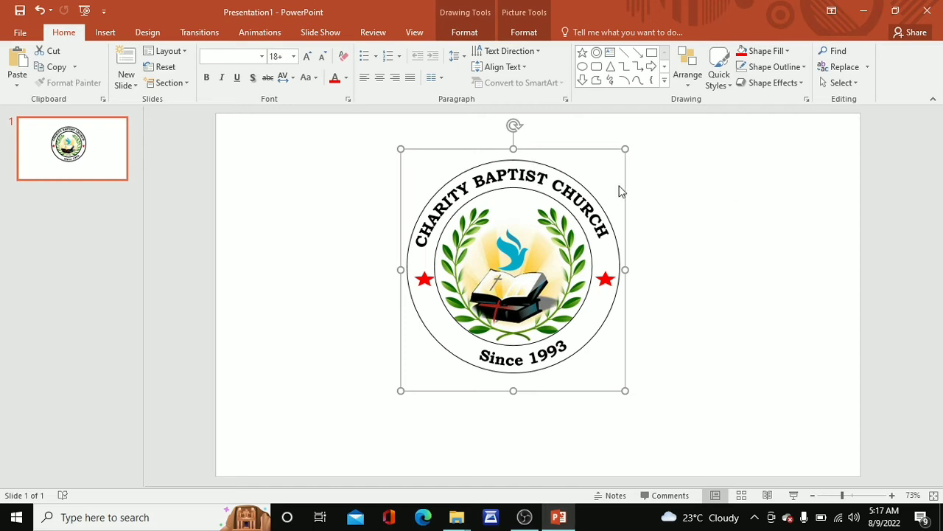
{"action": "left_click_drag", "start_coordinate": [556, 186], "coordinate": [586, 187]}
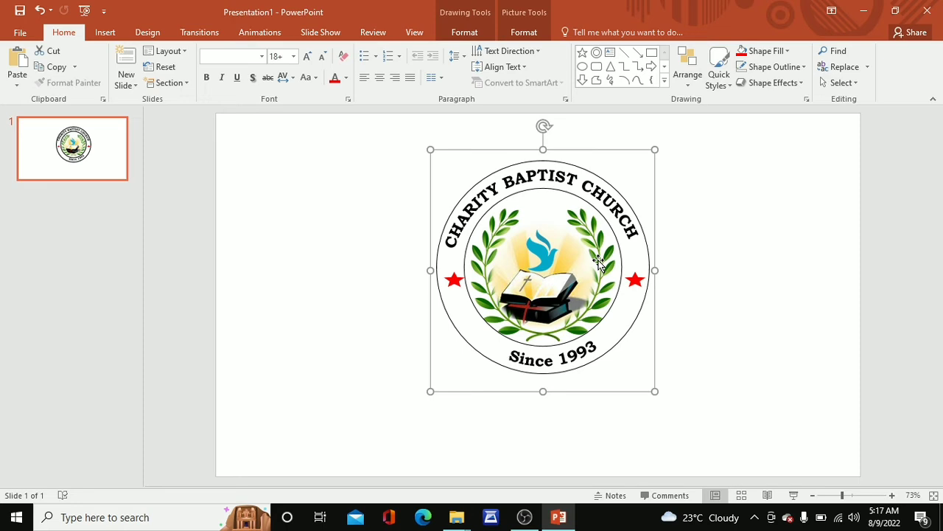
{"action": "left_click_drag", "start_coordinate": [599, 263], "coordinate": [575, 257]}
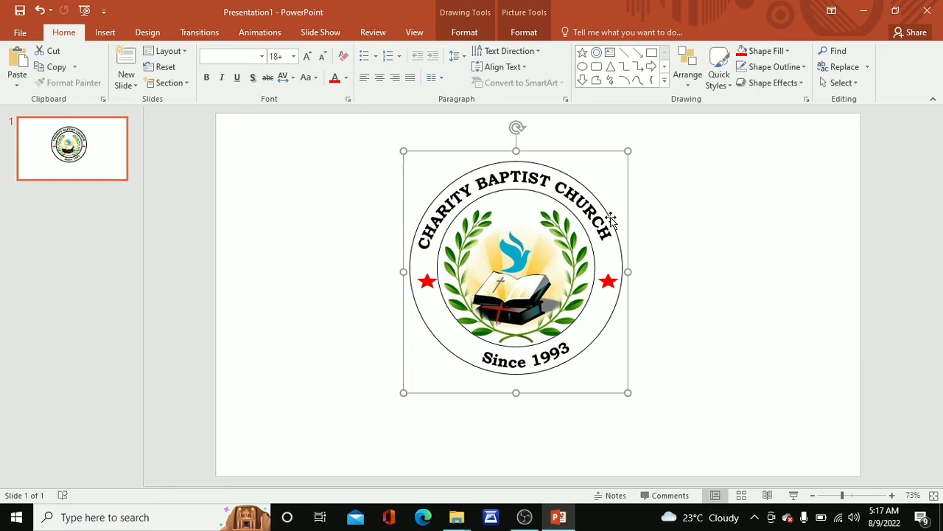
Step: Open the object commands for the grouped logo
{"action": "right_click", "coordinate": [582, 161]}
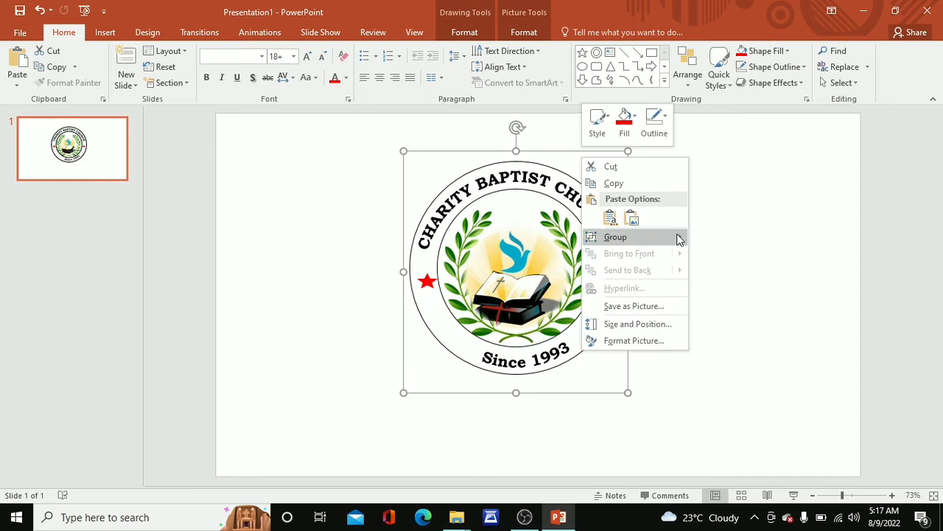